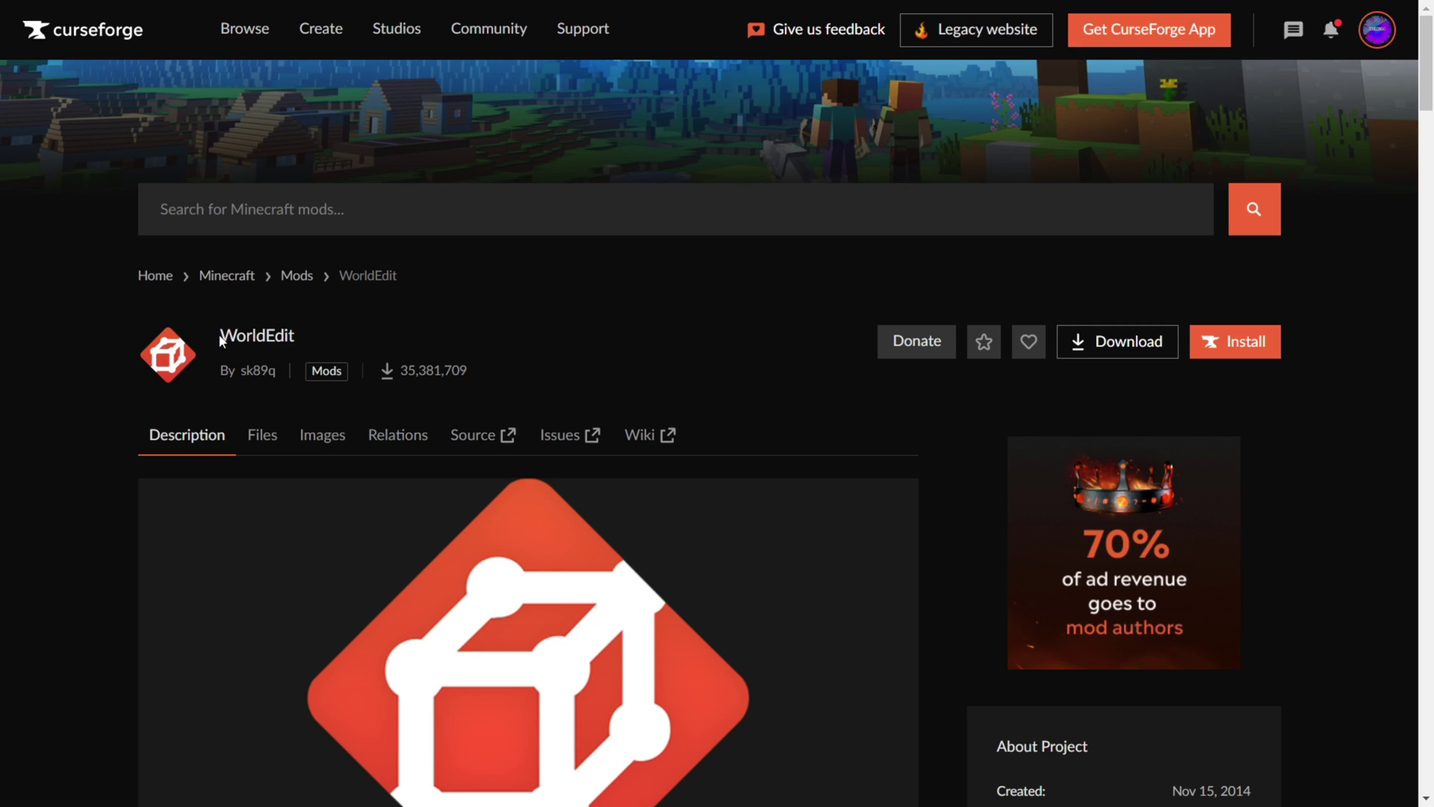
Step: Switch the WorldEdit CurseForge project page to its Files tab
left_click_drag(221, 337, 358, 343)
left_click(541, 336)
scroll(541, 335, "down", 1)
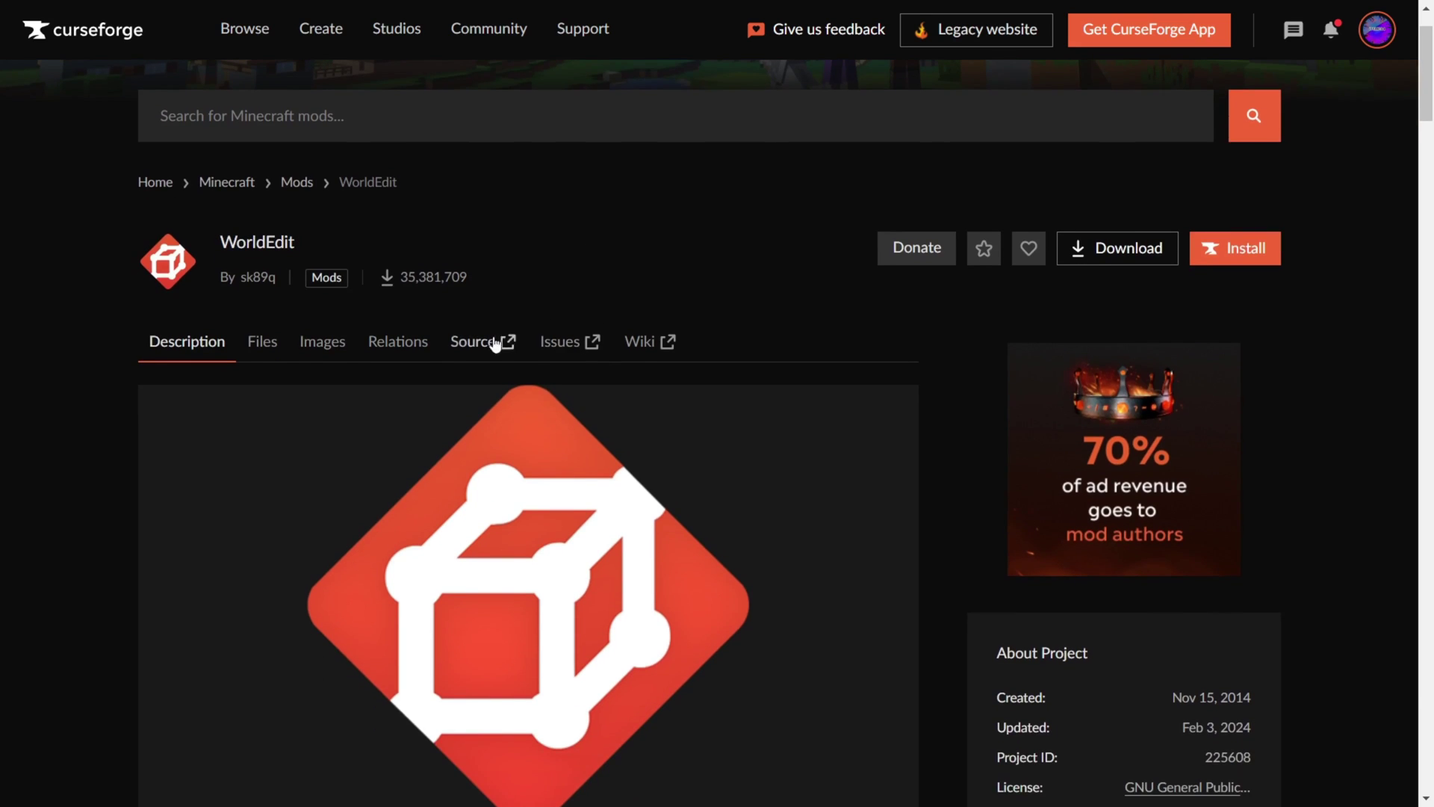
left_click(260, 343)
scroll(260, 341, "down", 2)
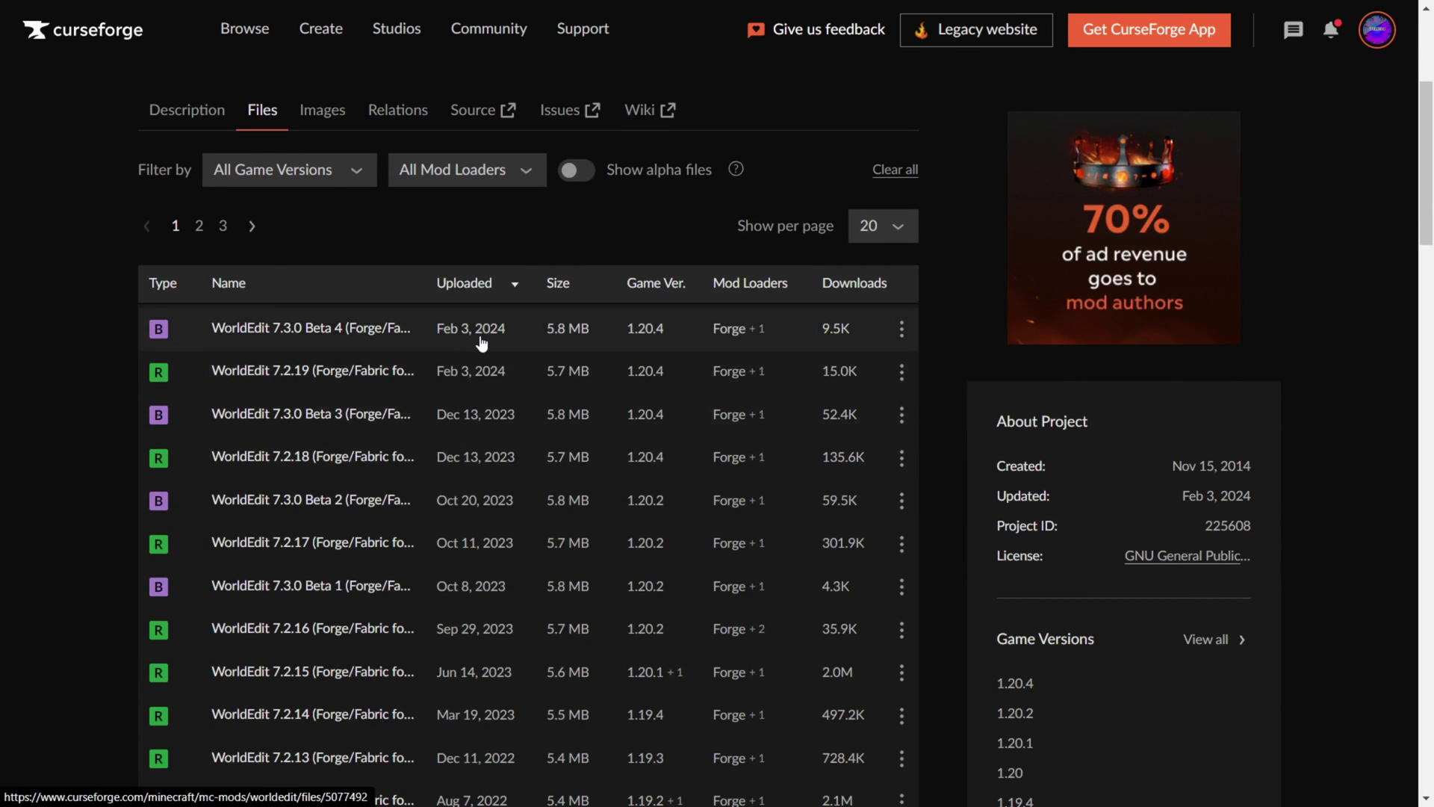
scroll(468, 336, "down", 2)
scroll(467, 336, "down", 3)
scroll(467, 370, "up", 8)
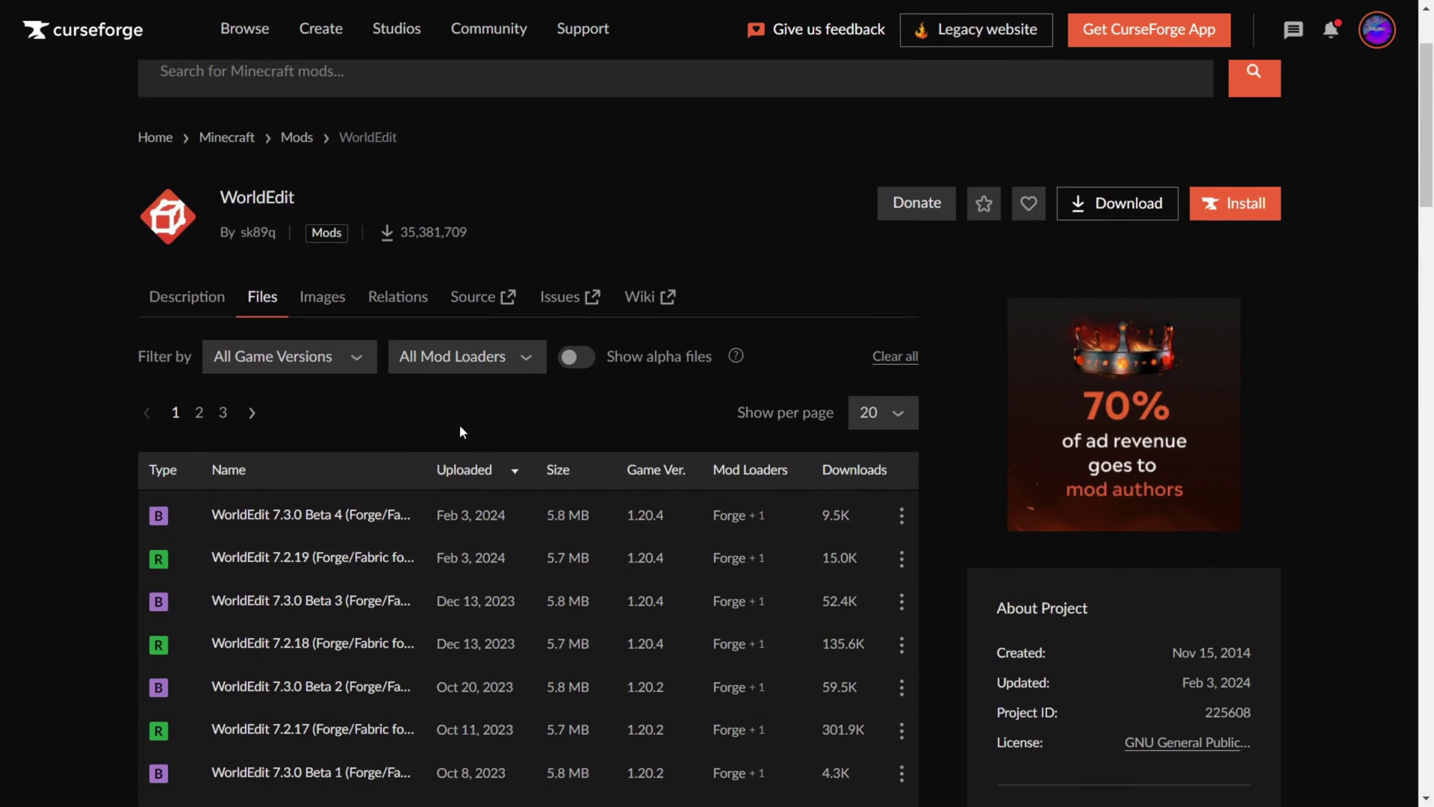
Step: Filter WorldEdit's file list to Minecraft version 1.12.2
left_click(306, 364)
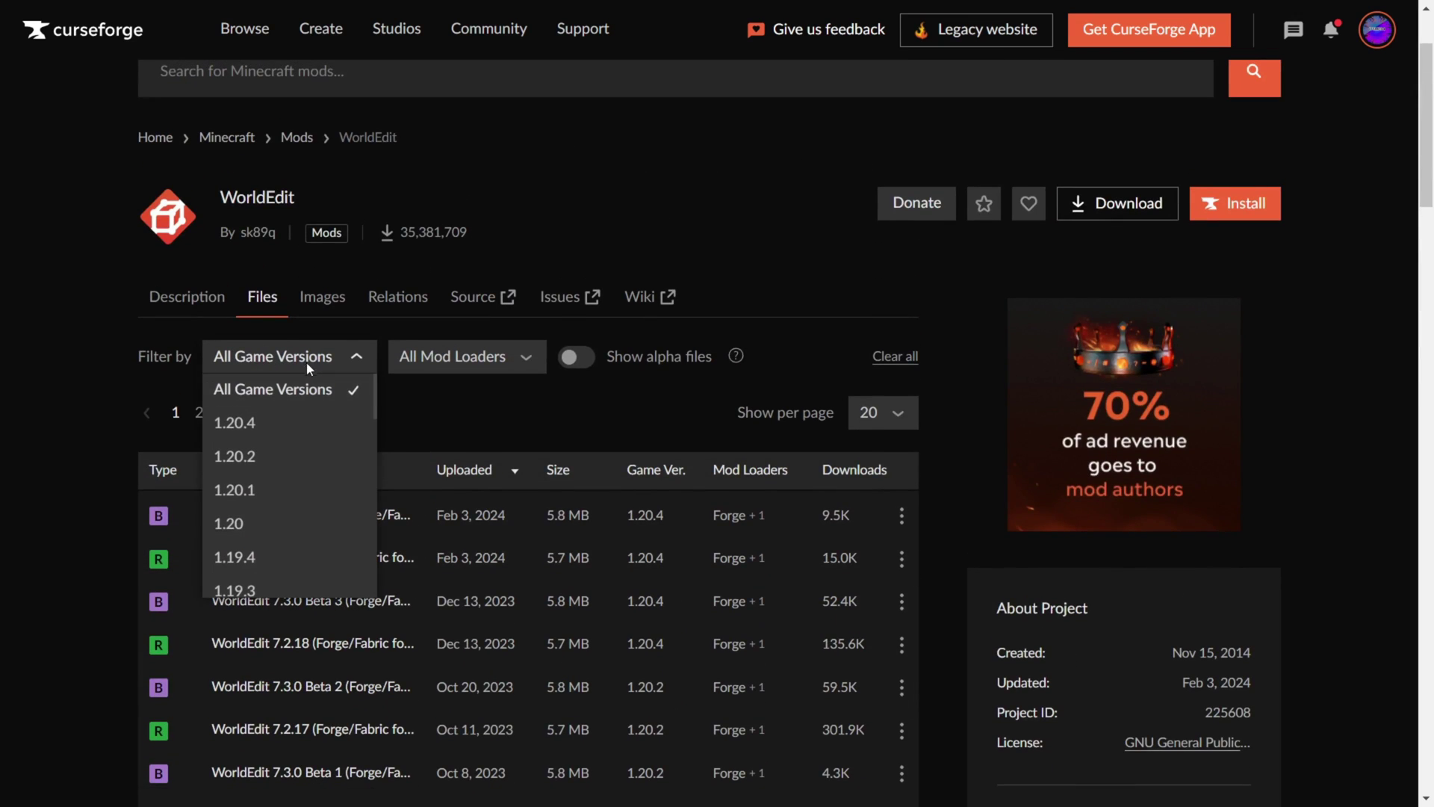
scroll(275, 516, "down", 3)
scroll(279, 493, "down", 4)
scroll(278, 491, "down", 2)
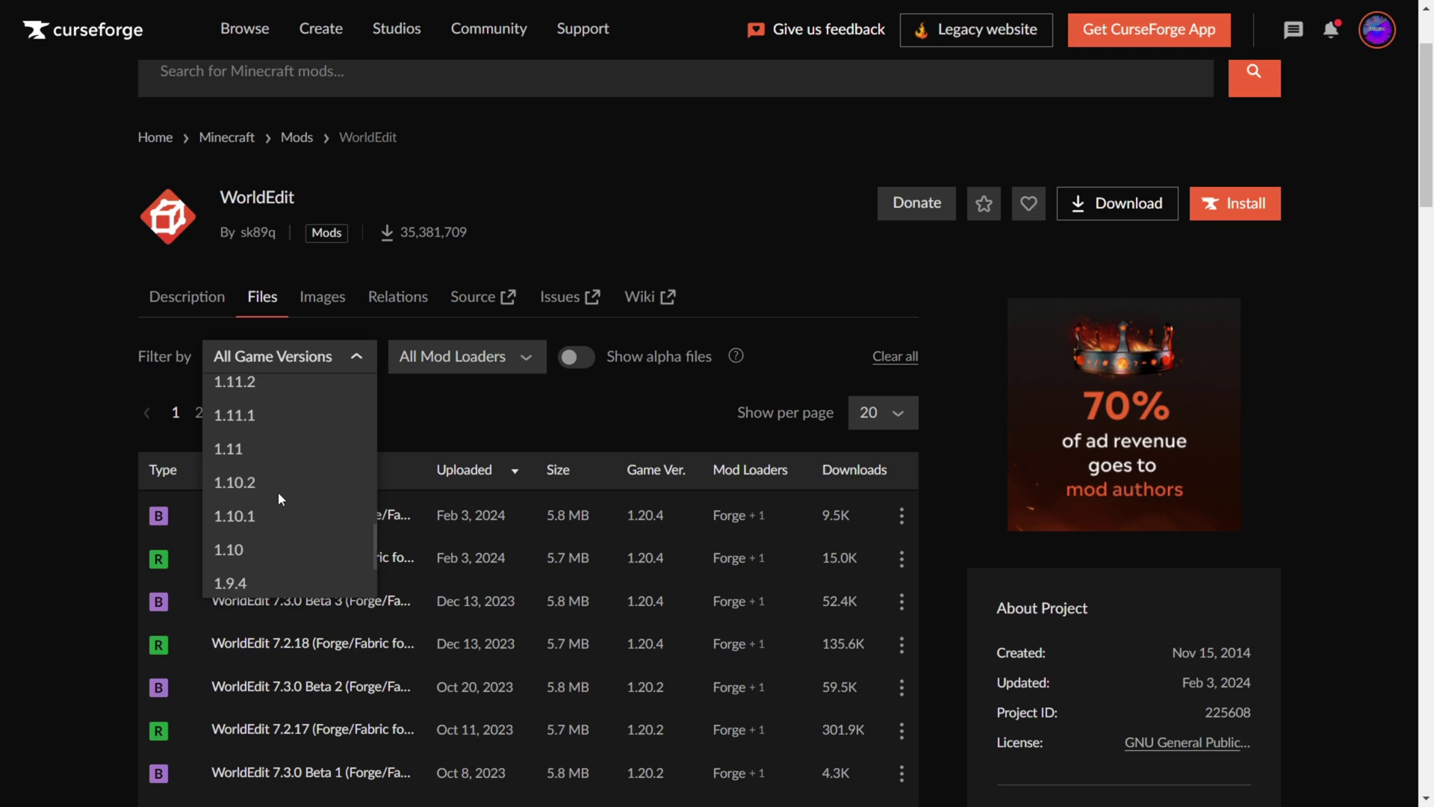
scroll(270, 481, "up", 2)
scroll(276, 467, "up", 1)
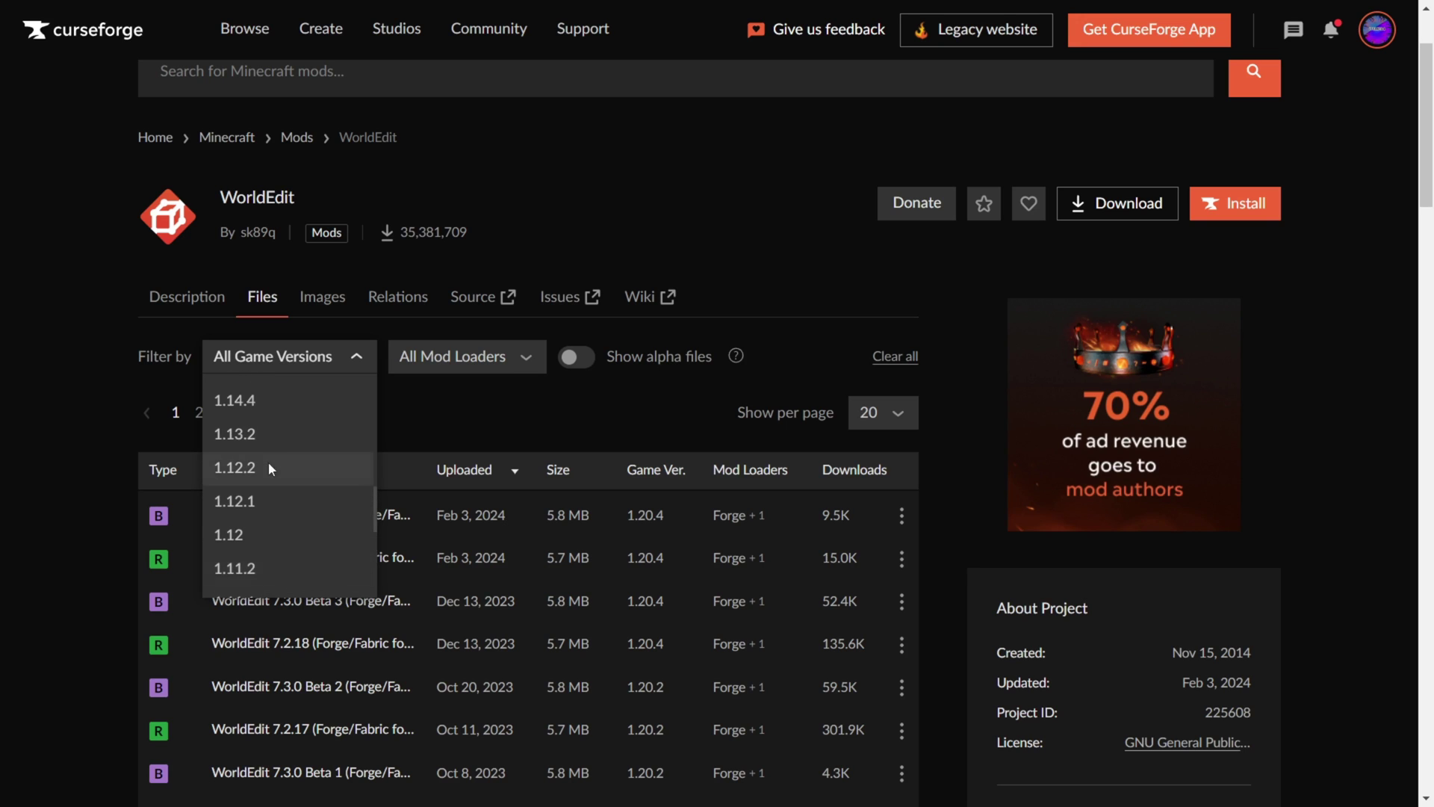
left_click(267, 462)
scroll(307, 423, "down", 2)
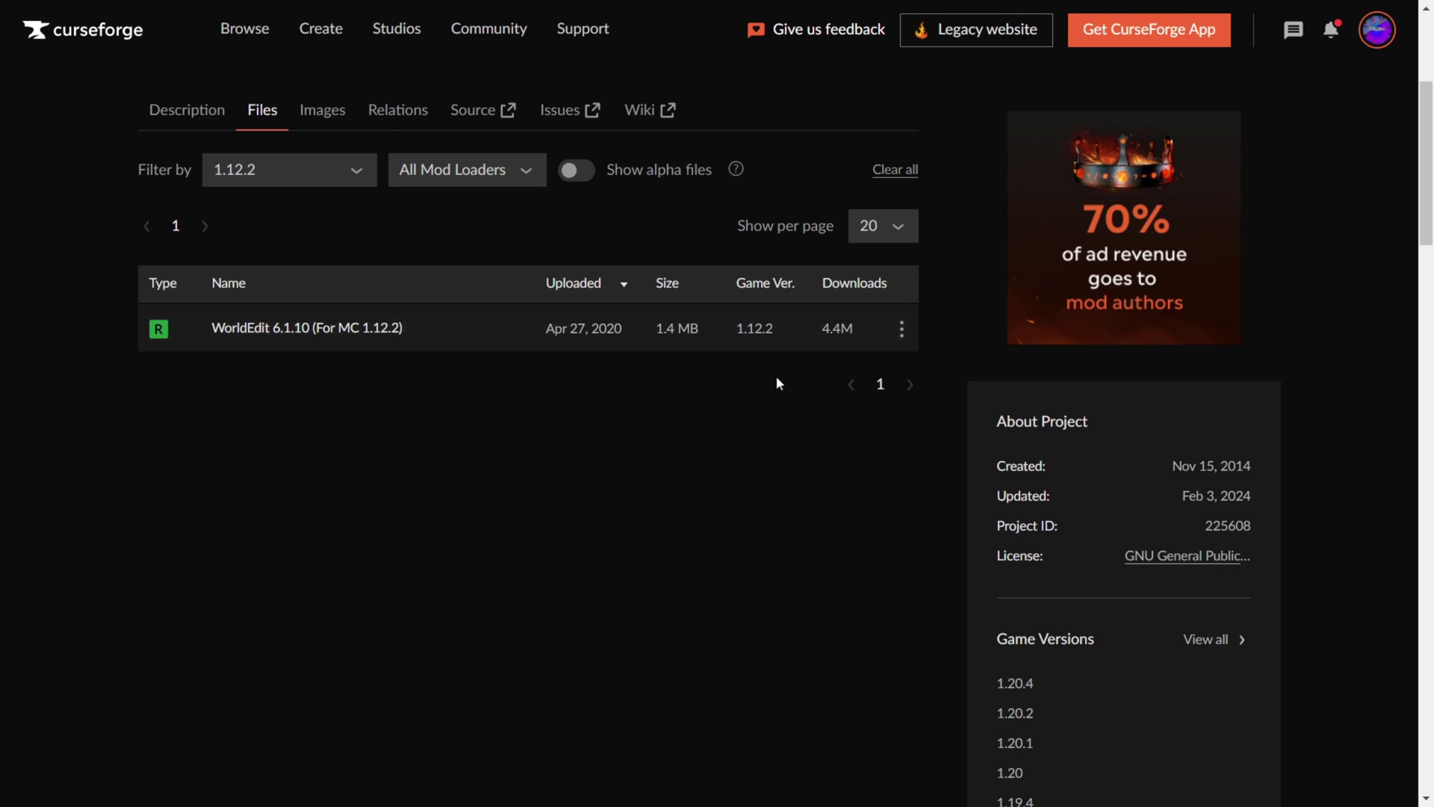
Step: Open the WorldEdit 6.1.10 (For MC 1.12.2) file details and download its jar
left_click(514, 337)
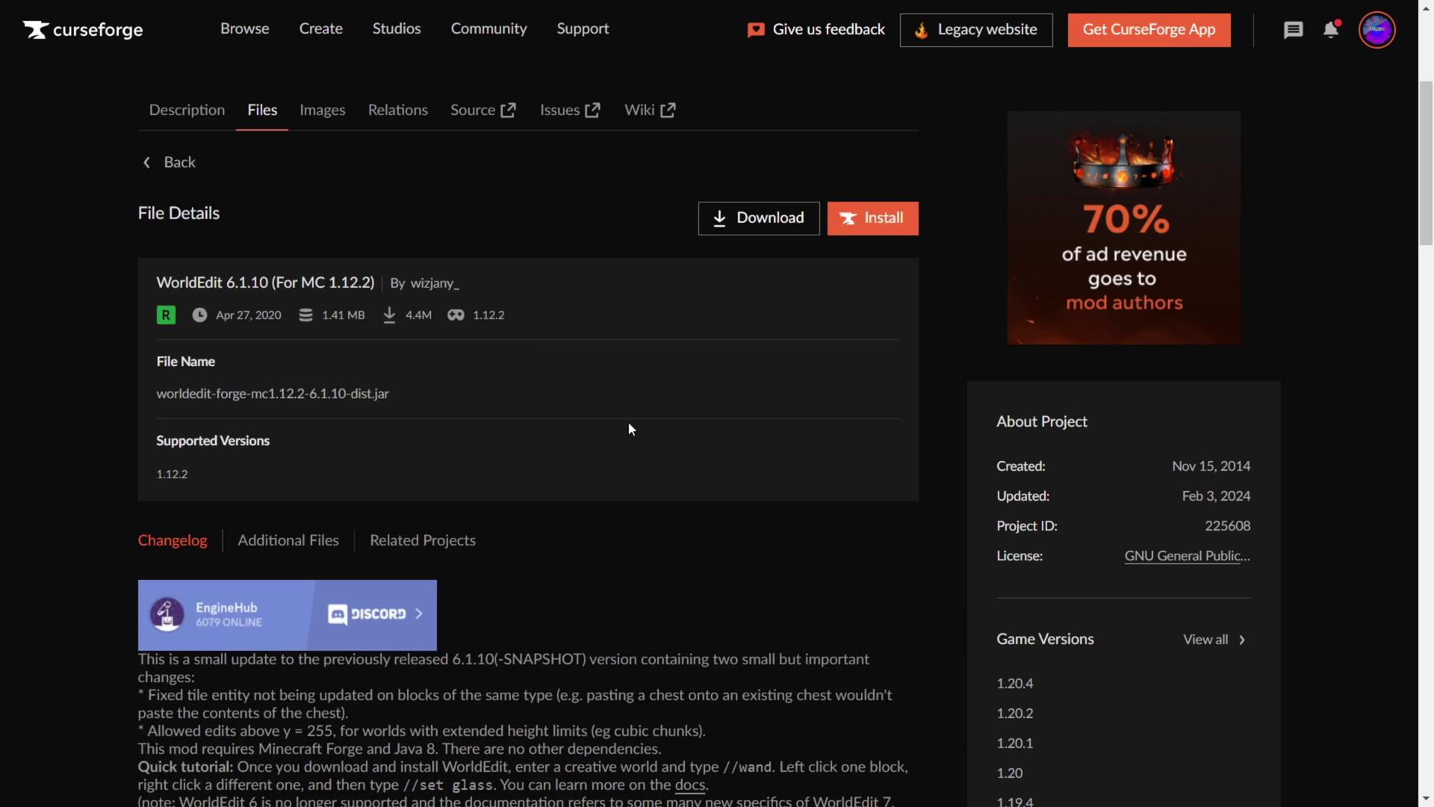
left_click(741, 224)
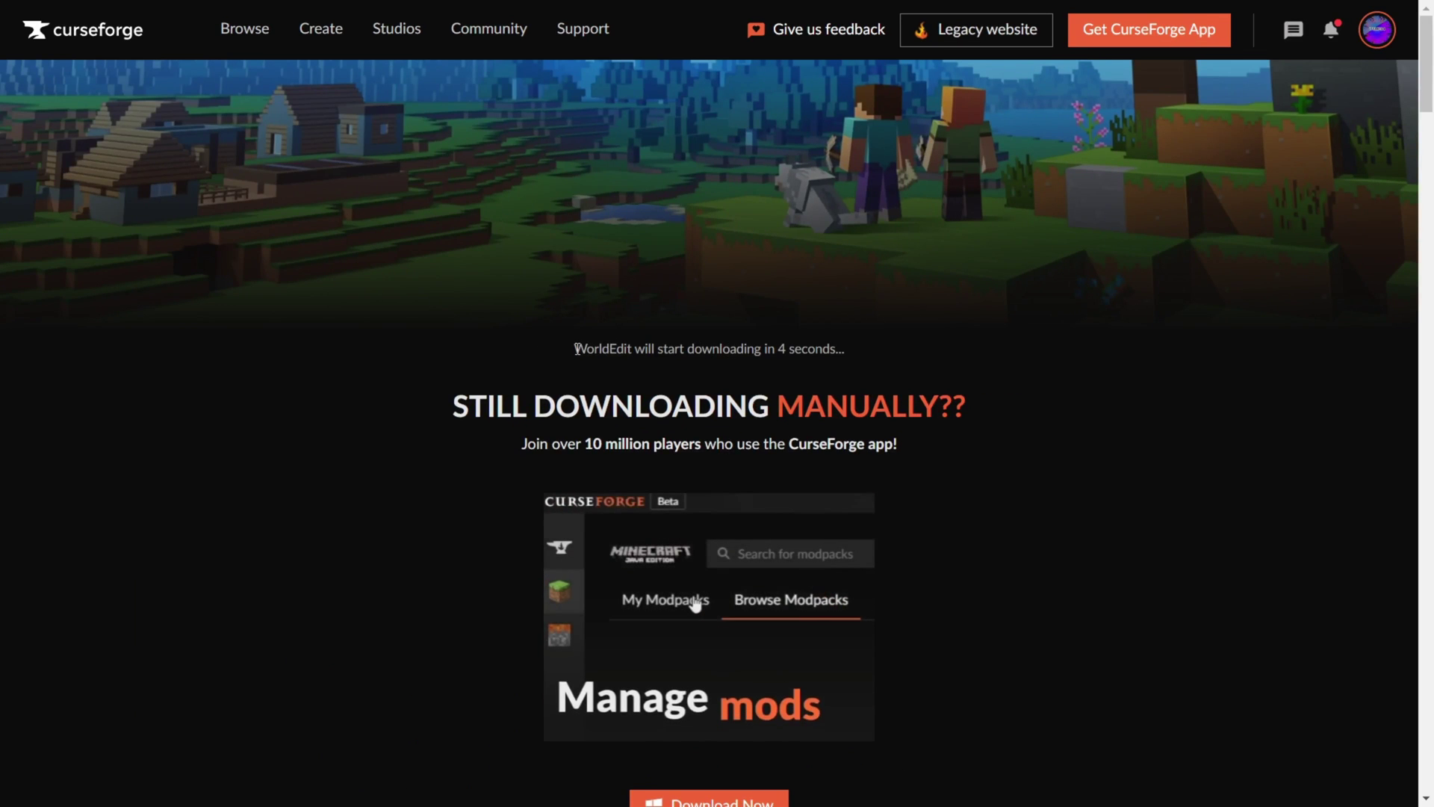
left_click_drag(576, 348, 829, 349)
left_click(980, 365)
scroll(987, 368, "down", 1)
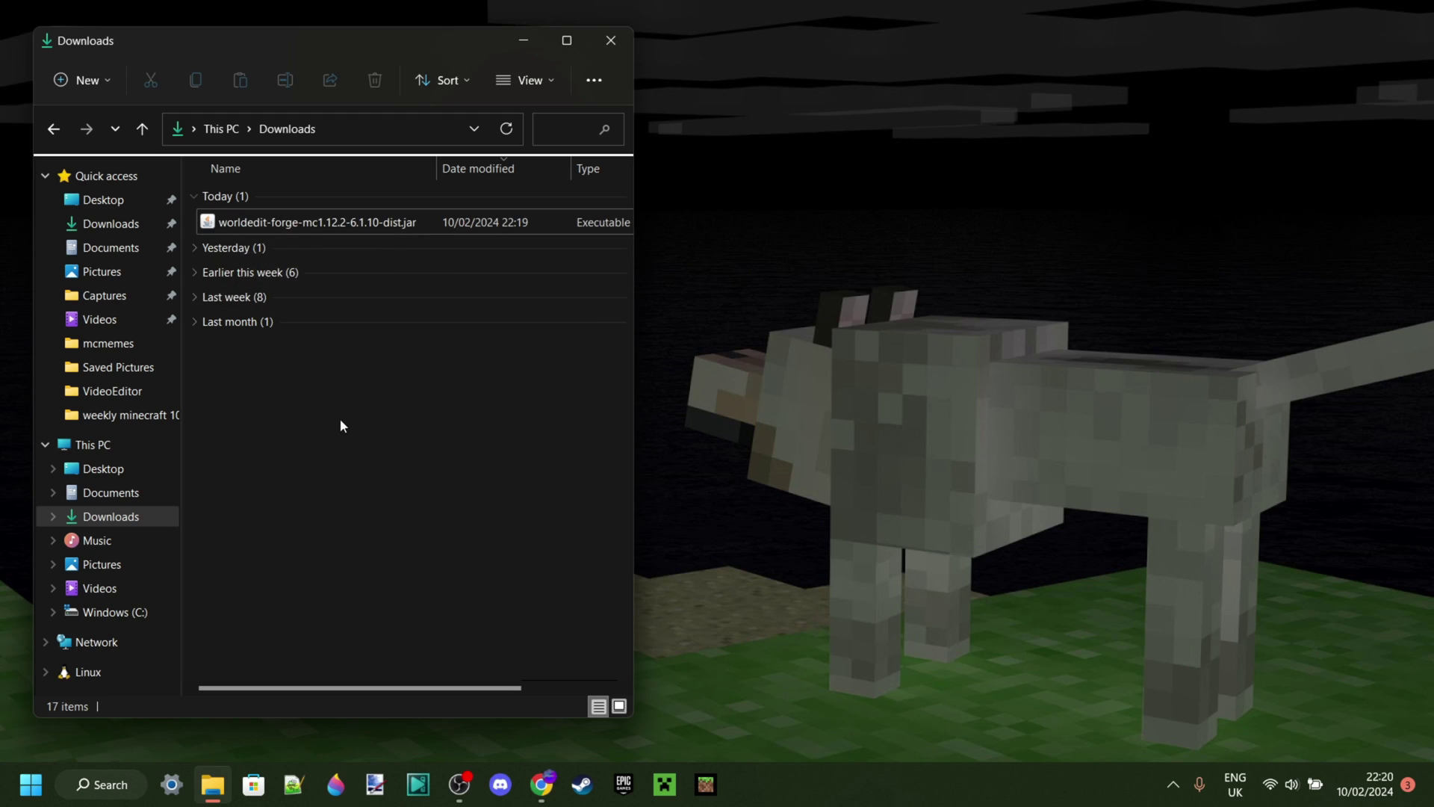
Step: Open the Downloads folder in File Explorer and dock it on the right half
left_click(665, 784)
left_click(298, 582)
left_click_drag(260, 56, 997, 51)
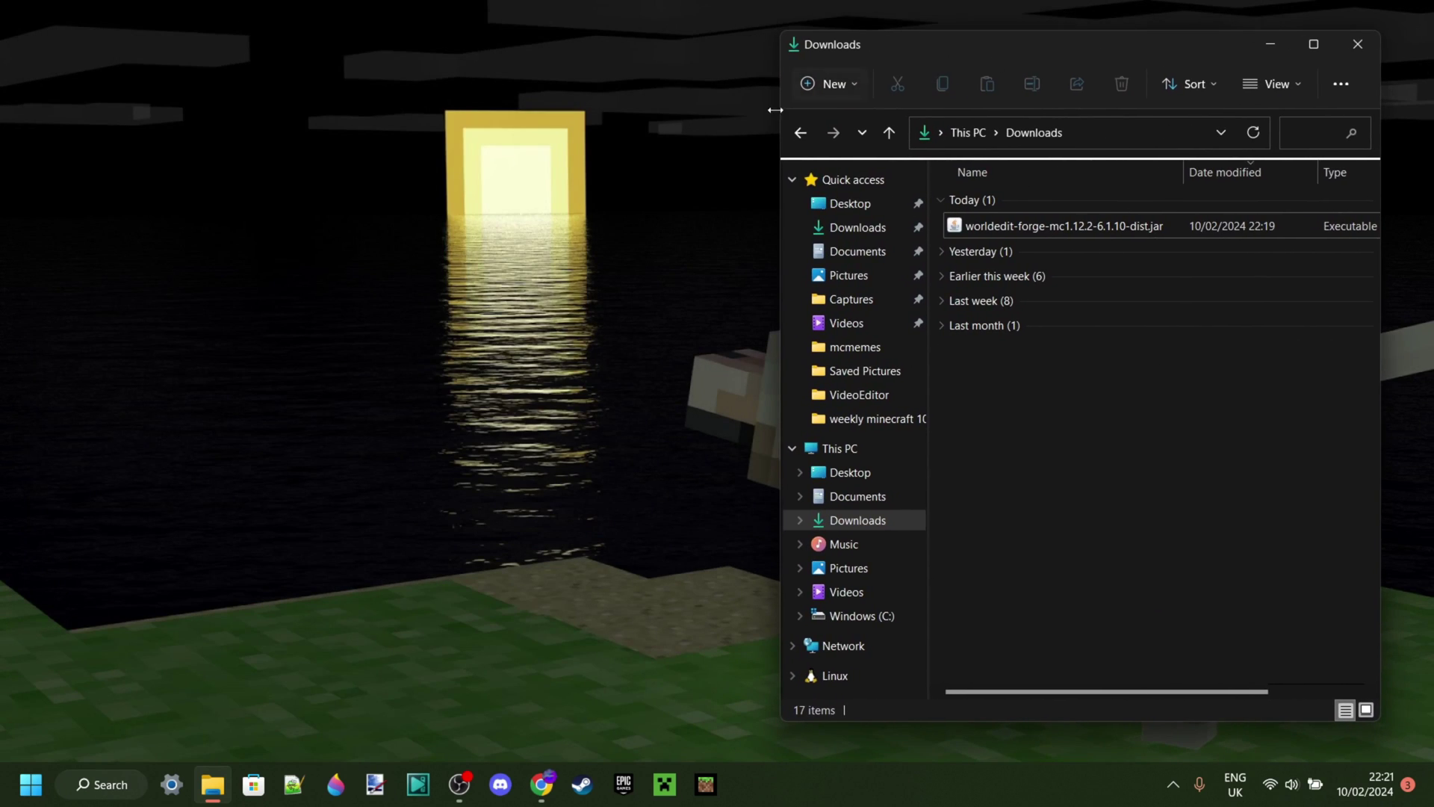
Step: Run %appdata% from the Windows Run box to open the Roaming folder
key("super+r")
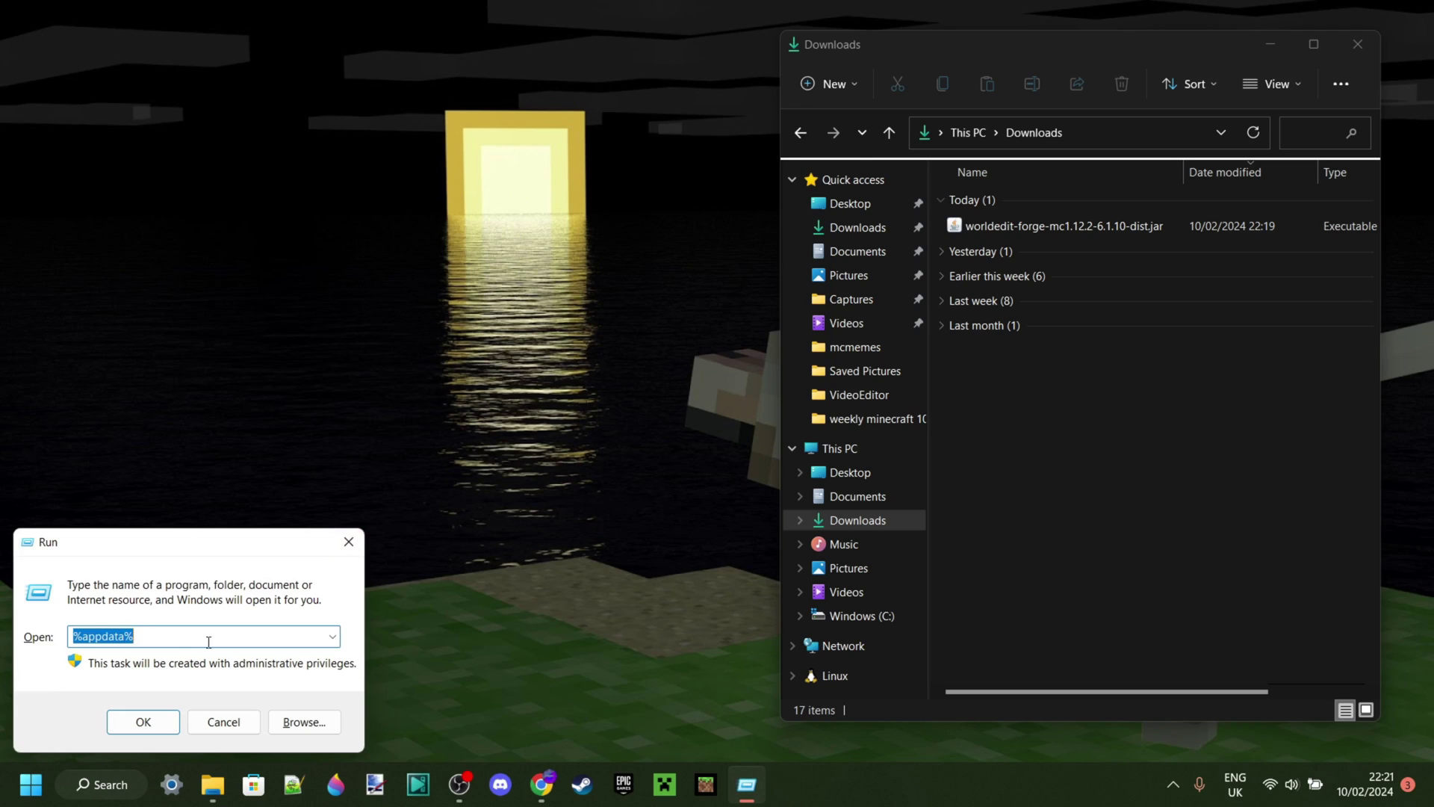
type("%")
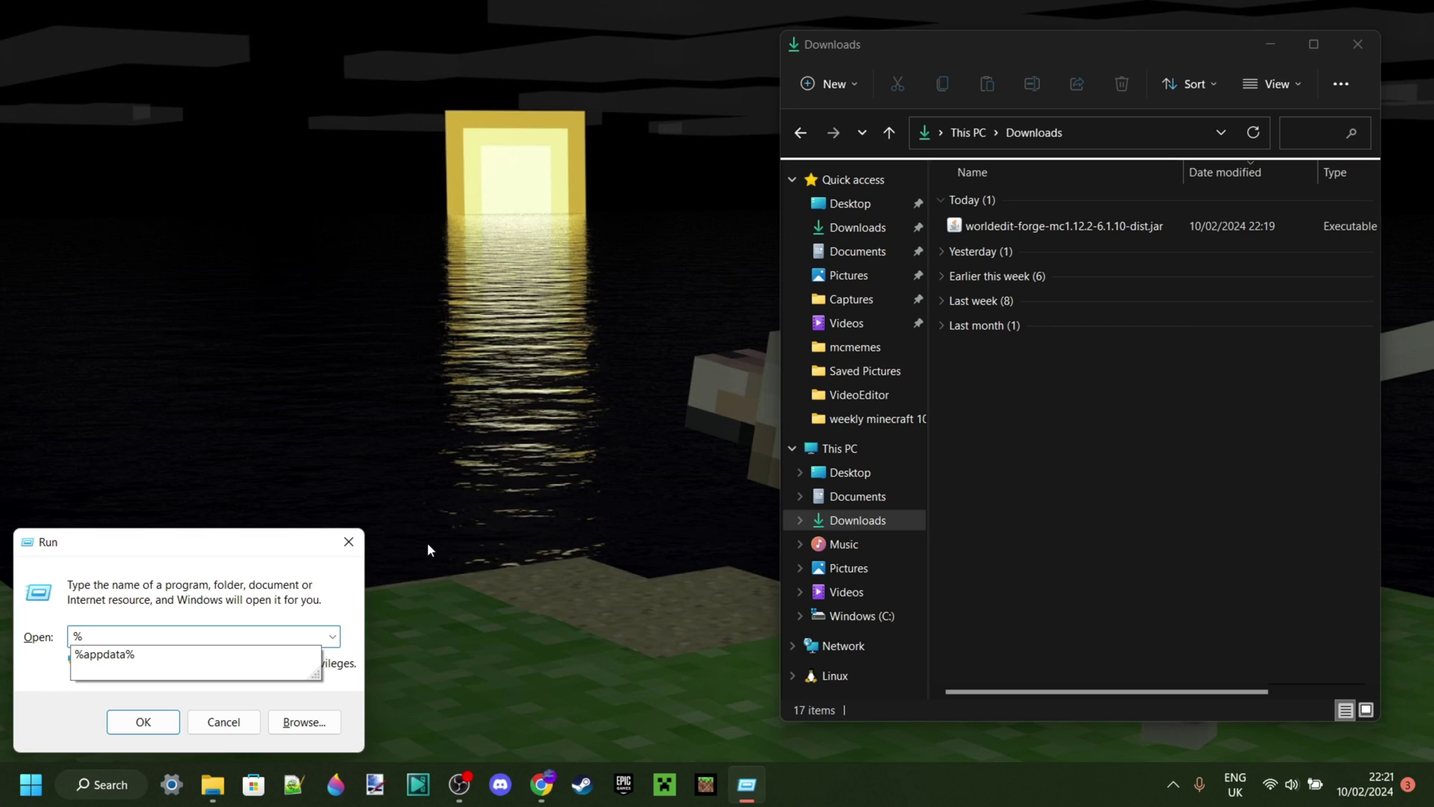
type("appdata")
type("%")
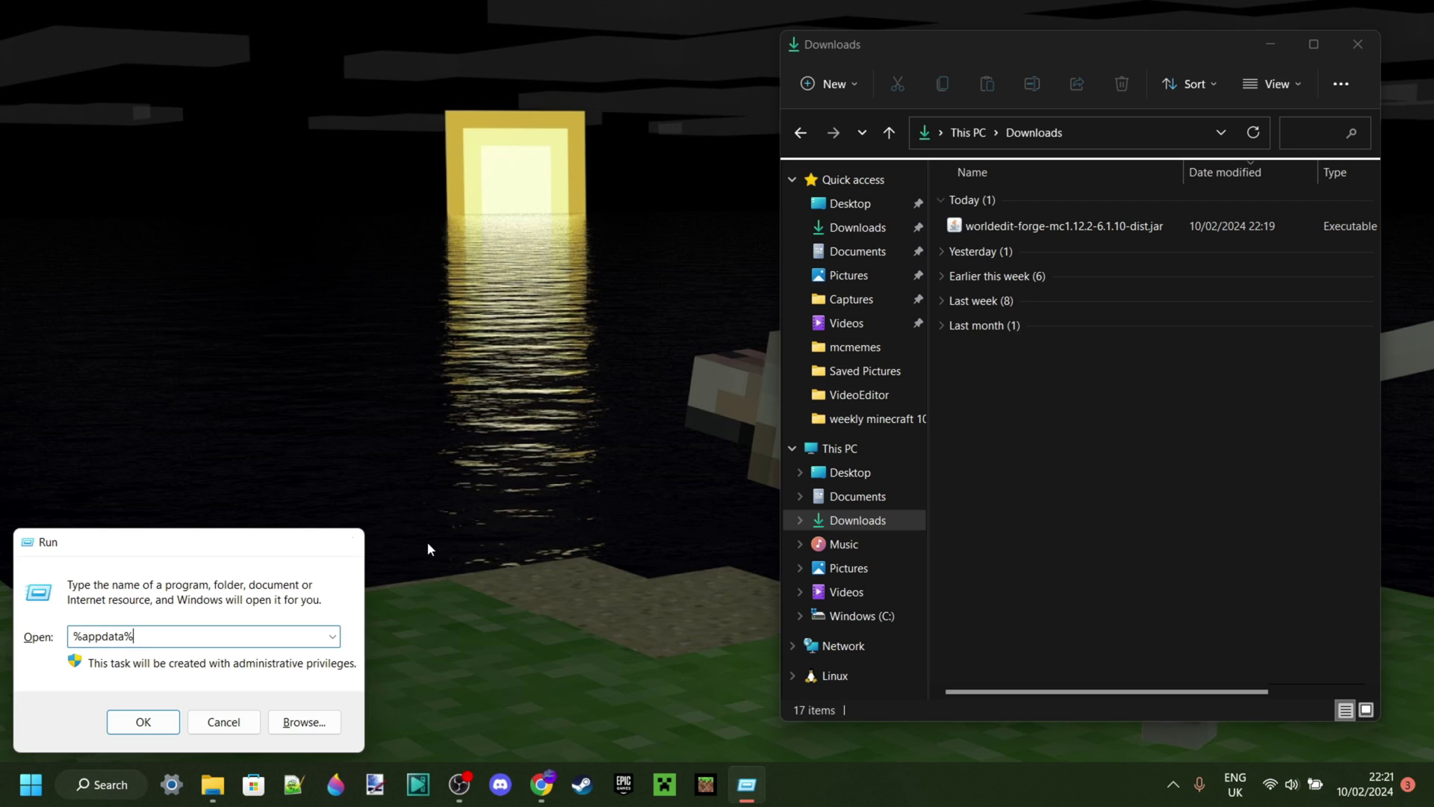
key("Return")
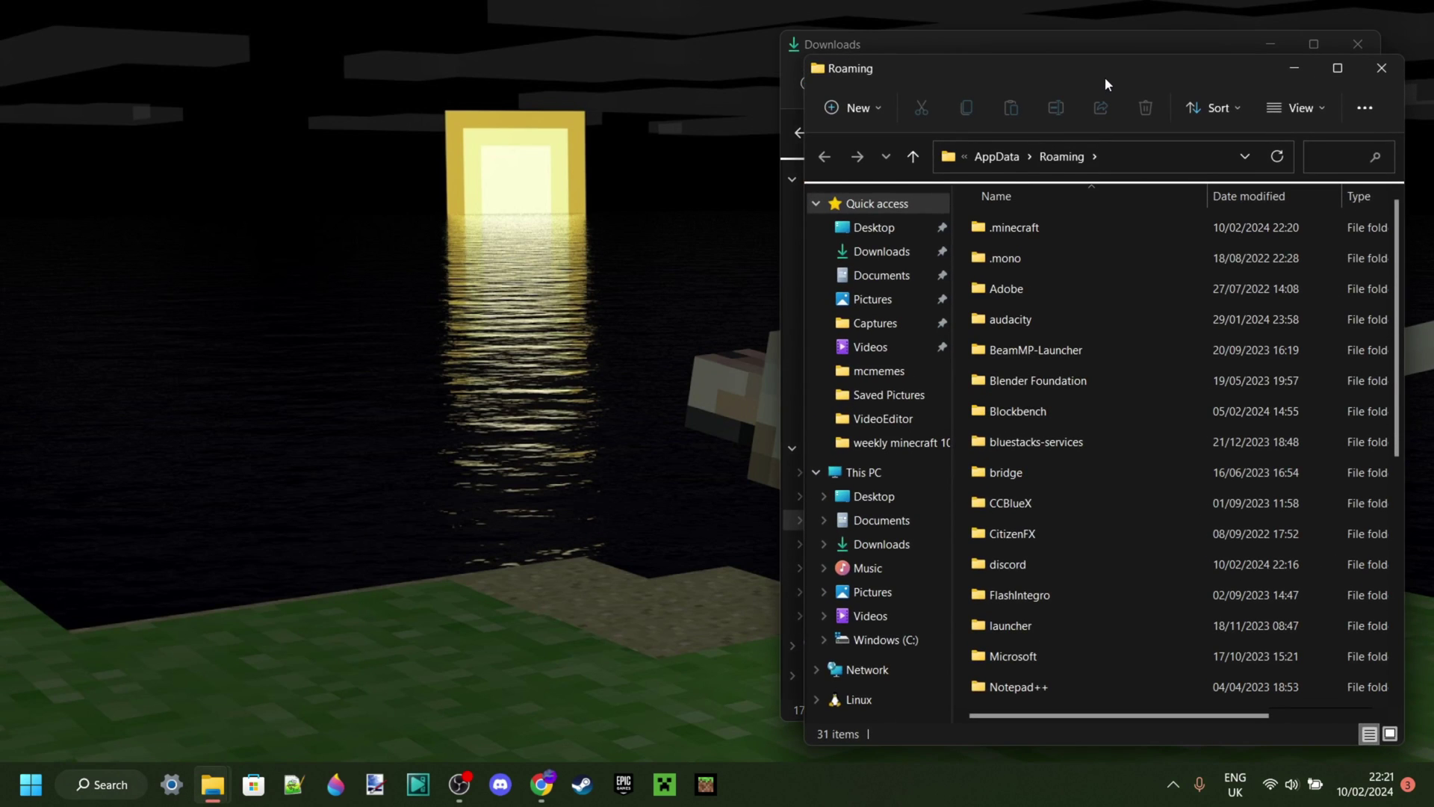
Step: Dock the Roaming window on the left, step up to AppData, then return to Roaming
left_click_drag(1105, 77, 386, 57)
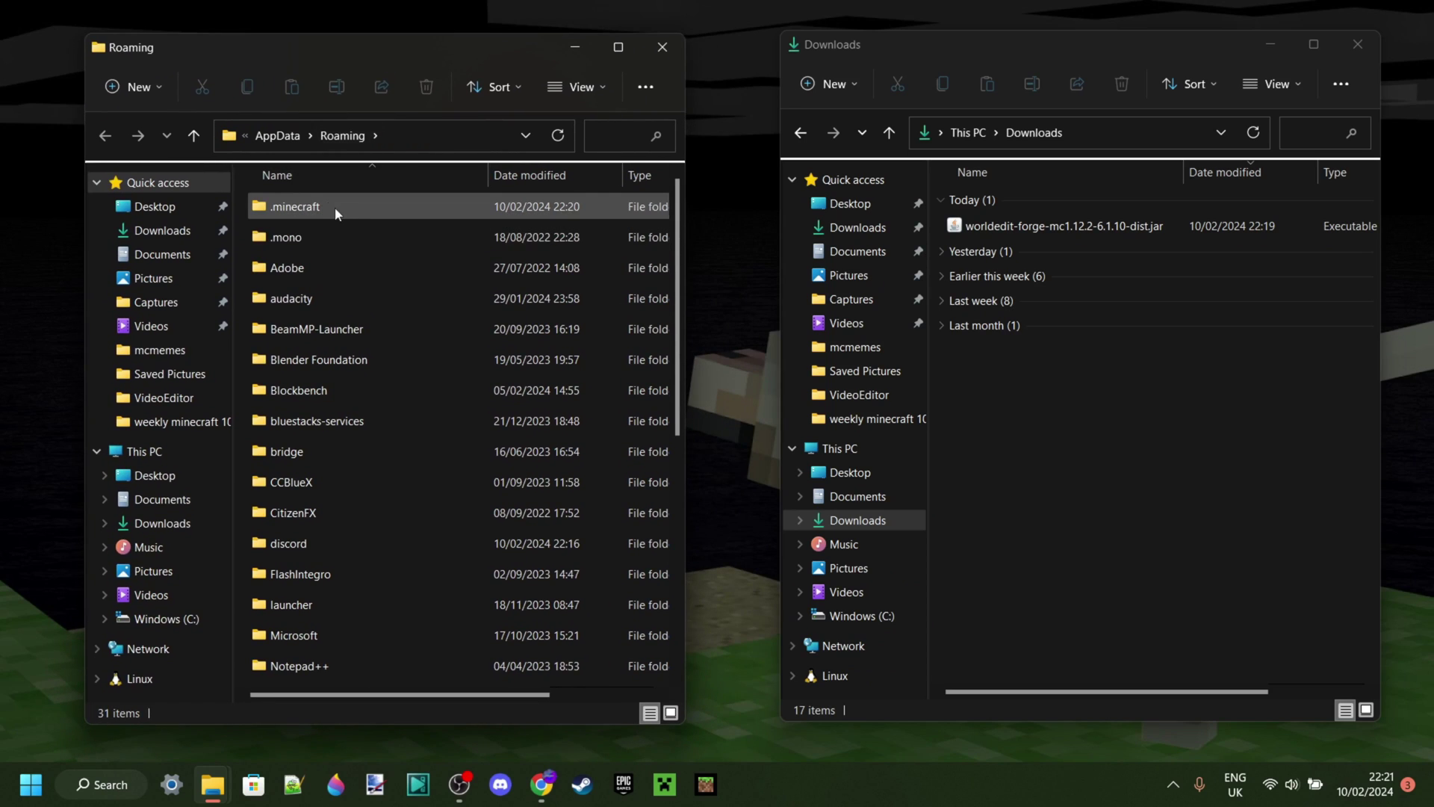
key("alt+Up")
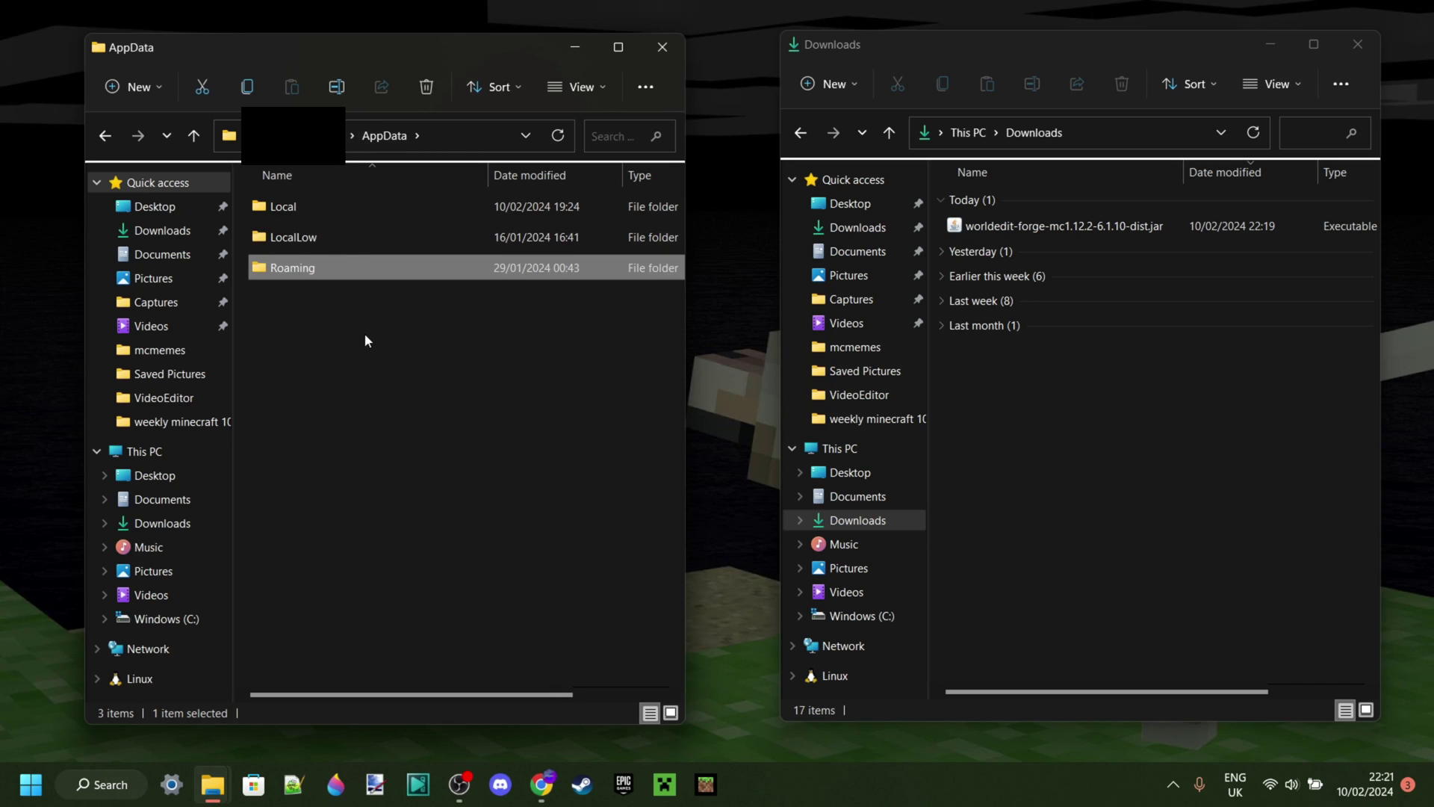
left_click(322, 324)
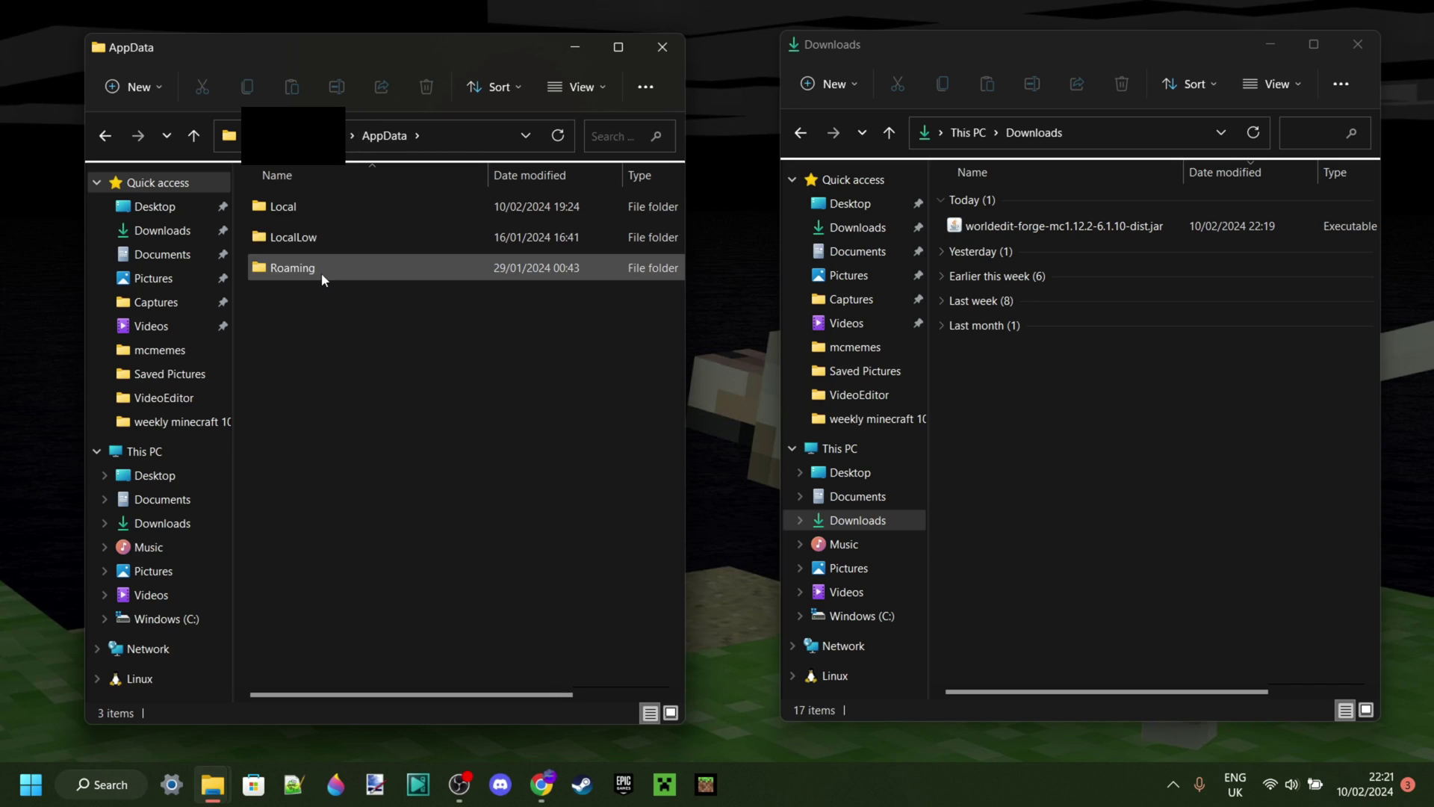
double_click(323, 271)
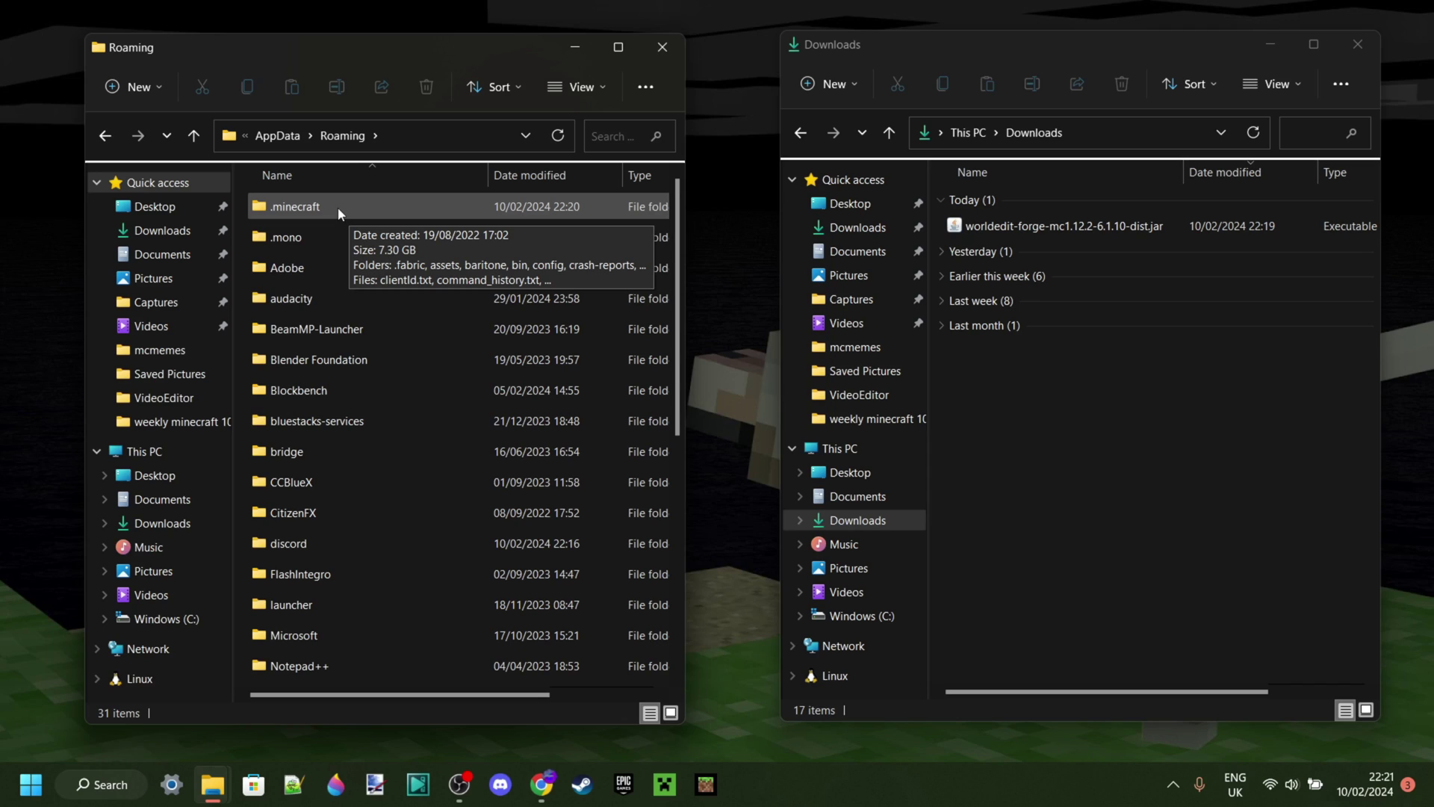
Step: Open the .minecraft folder after viewing its extended right-click menu
right_click(297, 209)
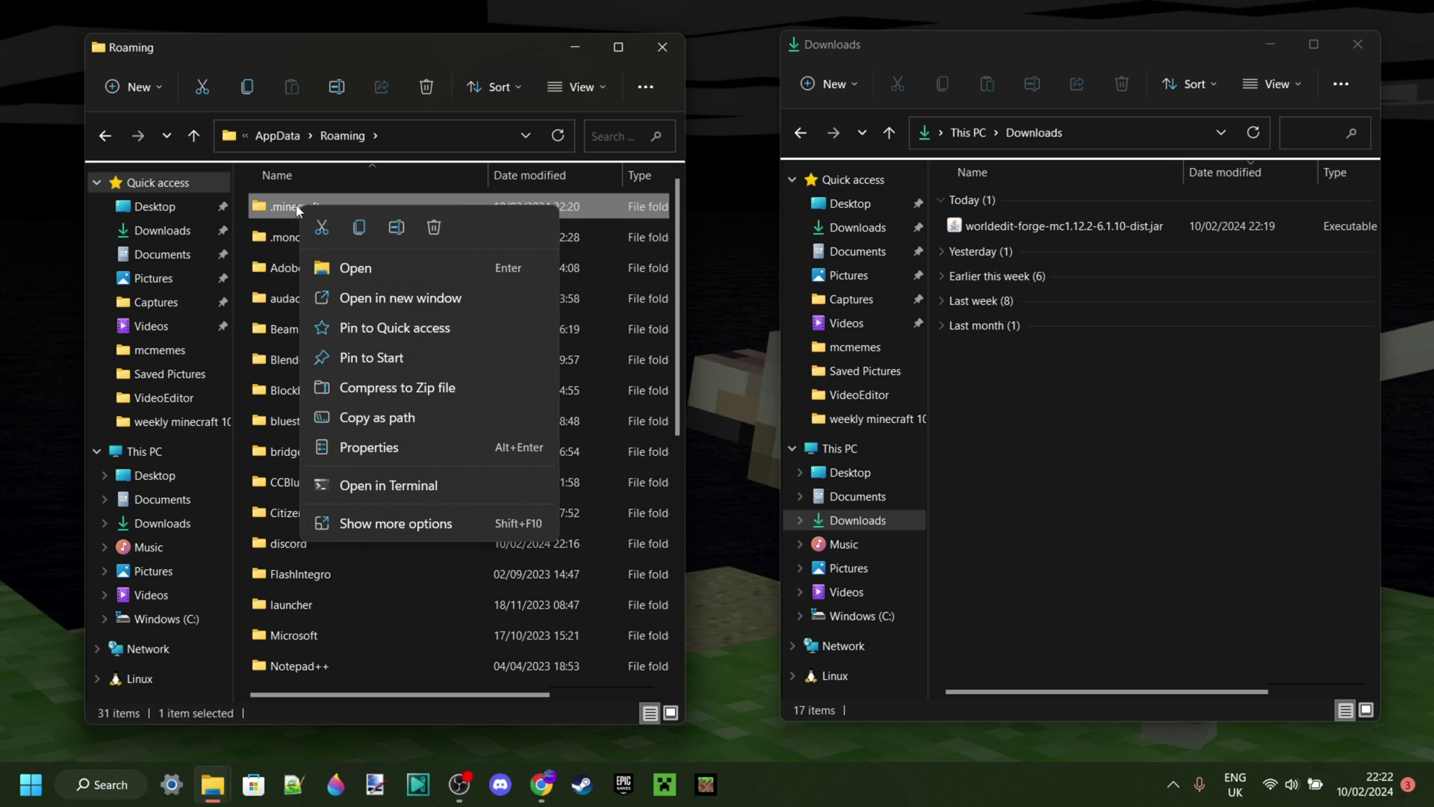
left_click(385, 523)
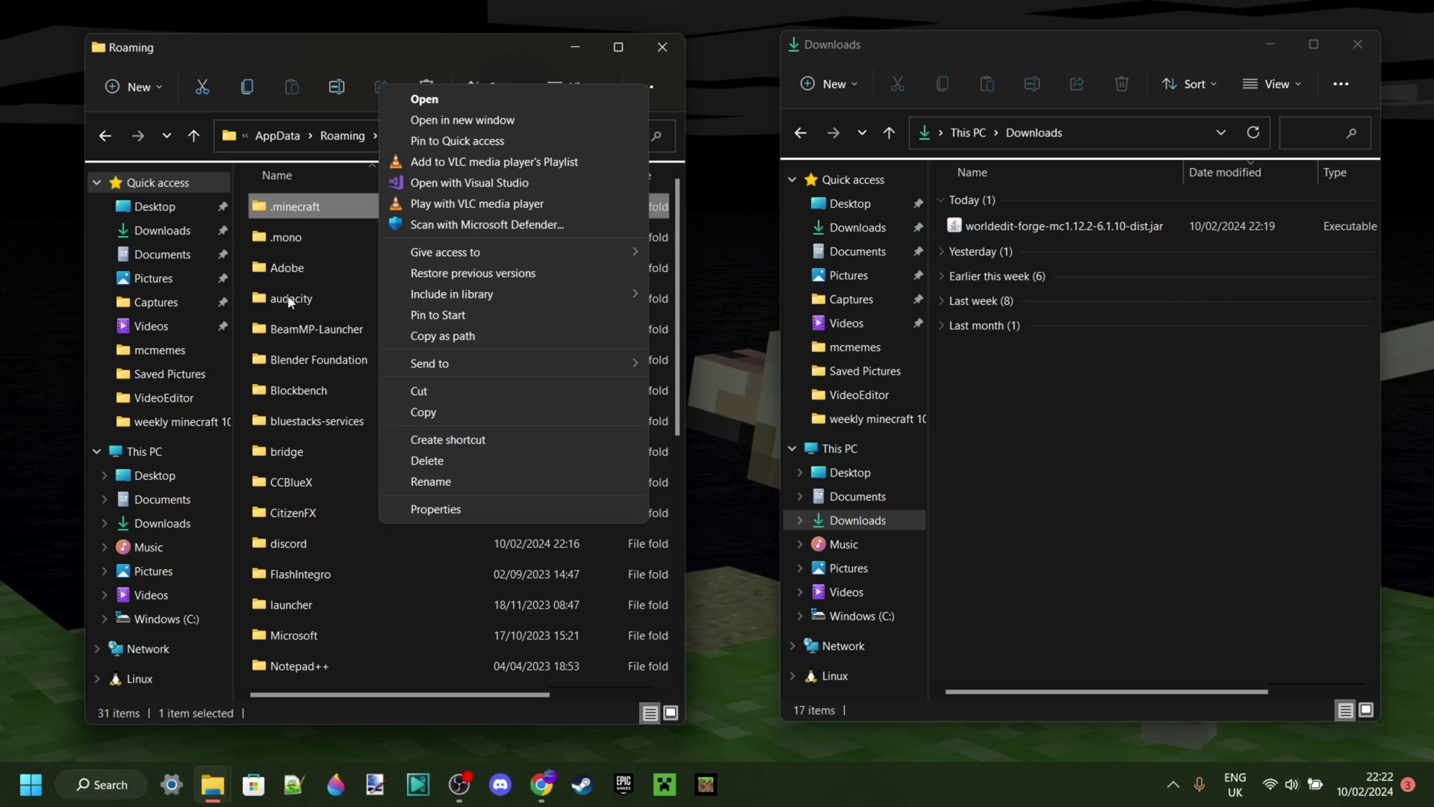
double_click(288, 209)
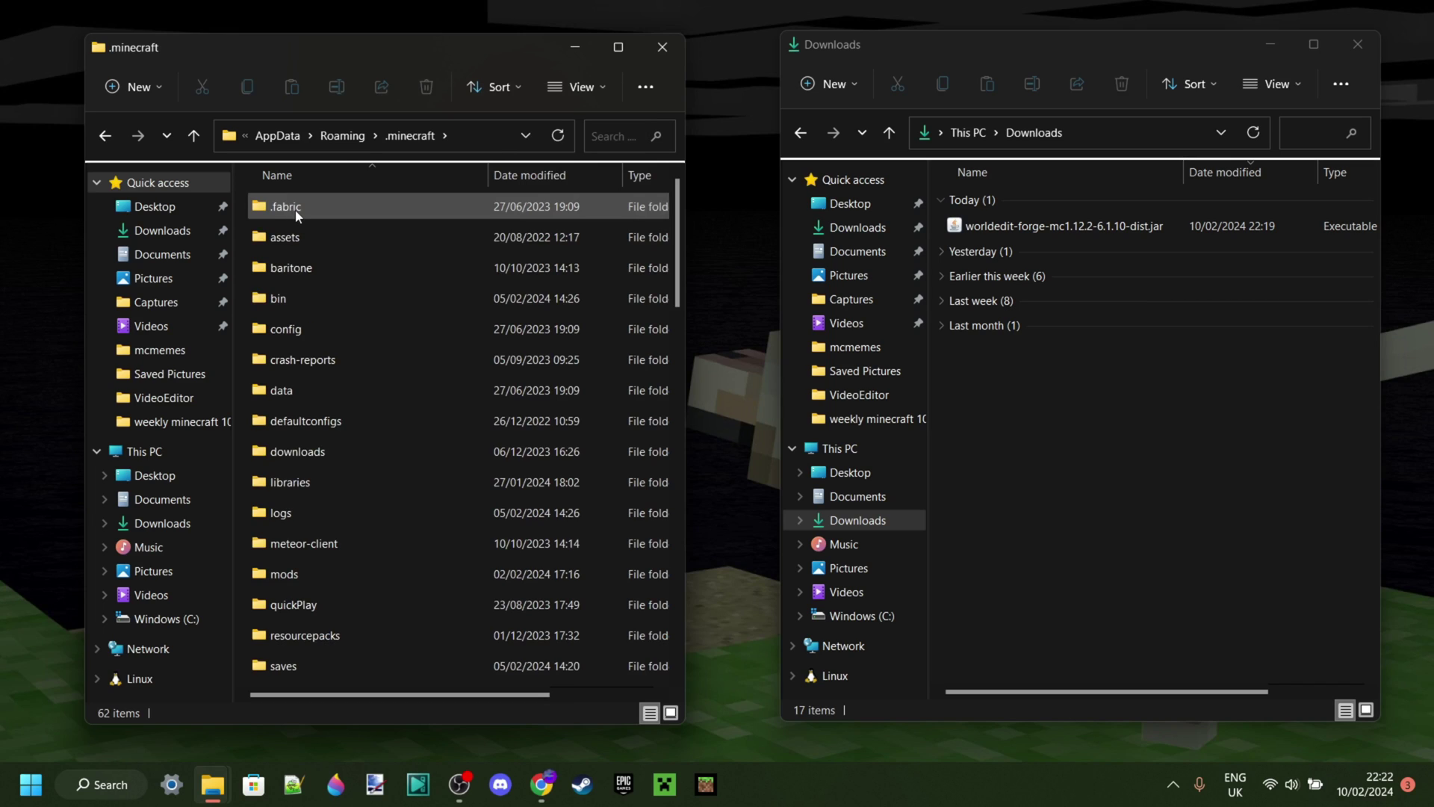
Step: Open the mods folder and move worldedit-forge-mc1.12.2-6.1.10-dist.jar into it from Downloads
double_click(314, 573)
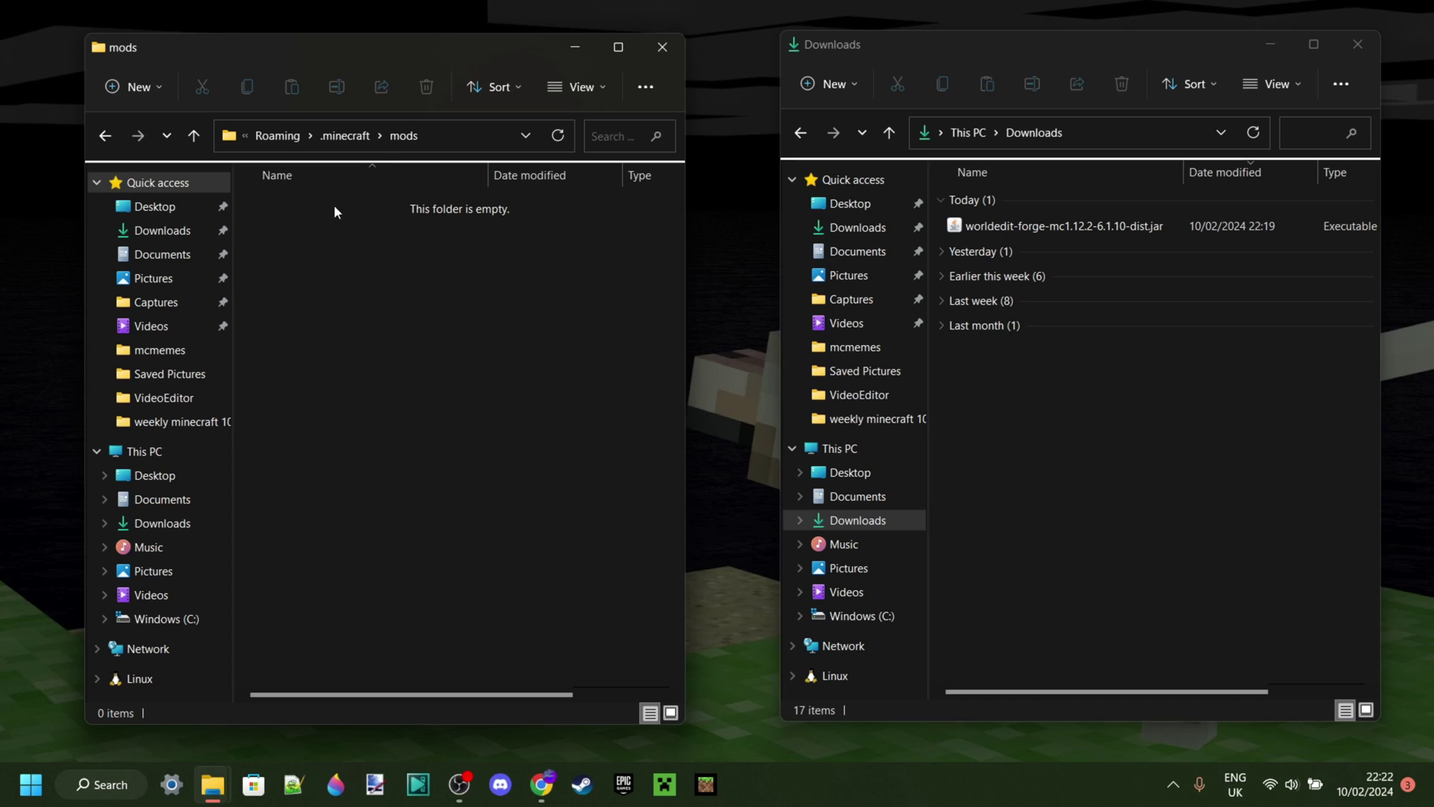
left_click_drag(333, 239, 446, 381)
left_click(1003, 230)
left_click_drag(1004, 230, 402, 257)
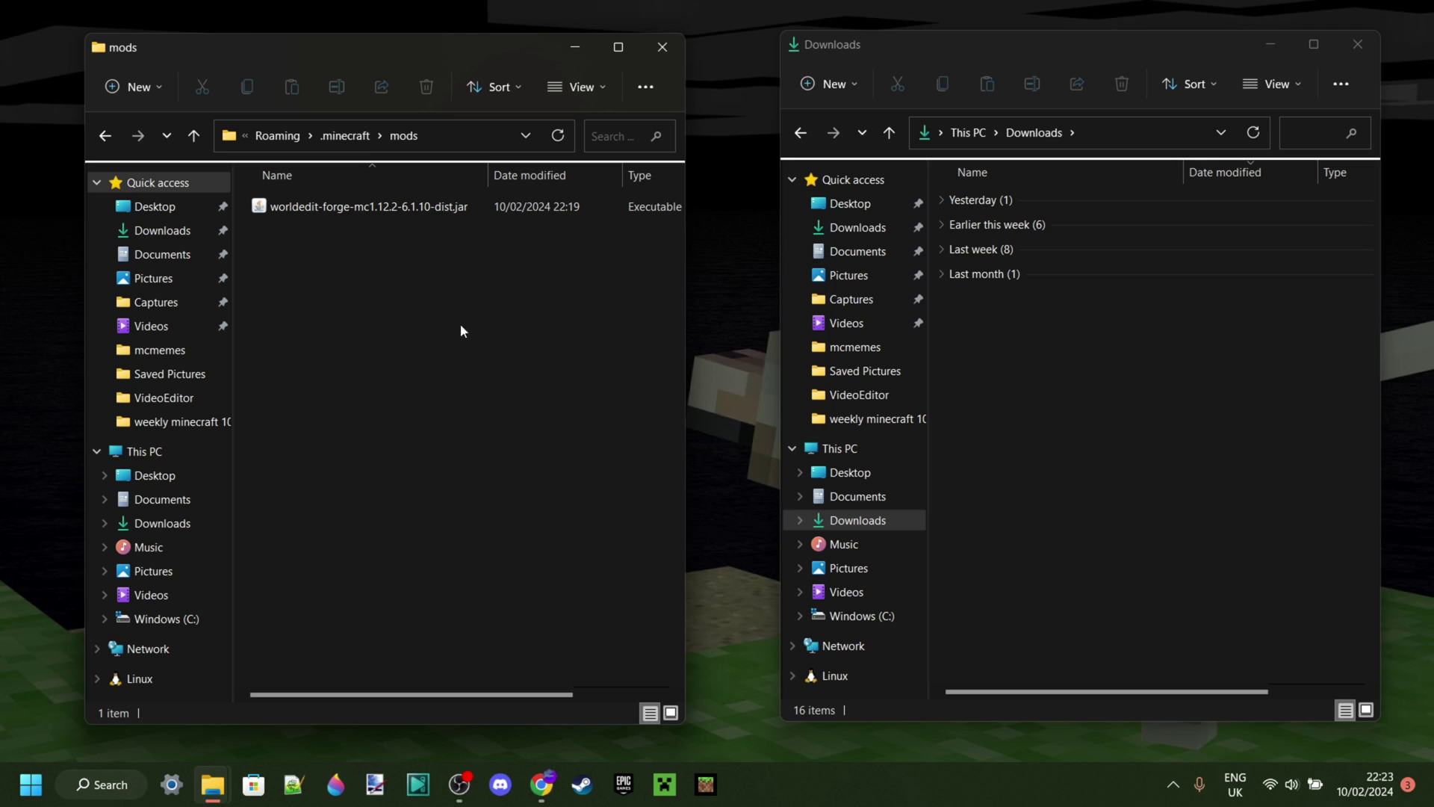
Step: Close both Explorer windows and play the forge 1.12.2 installation from Minecraft Launcher
left_click(662, 47)
left_click(1359, 46)
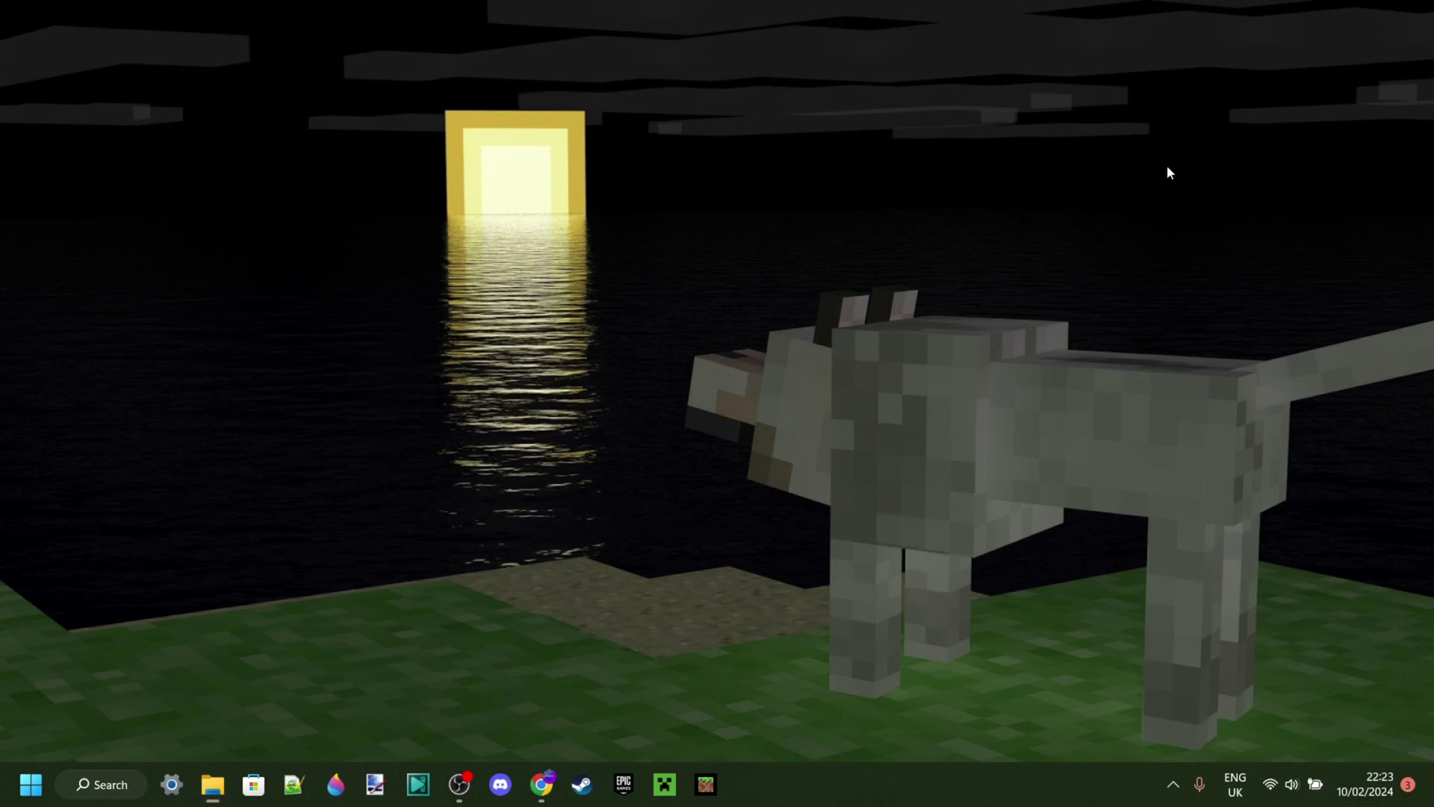
left_click(665, 782)
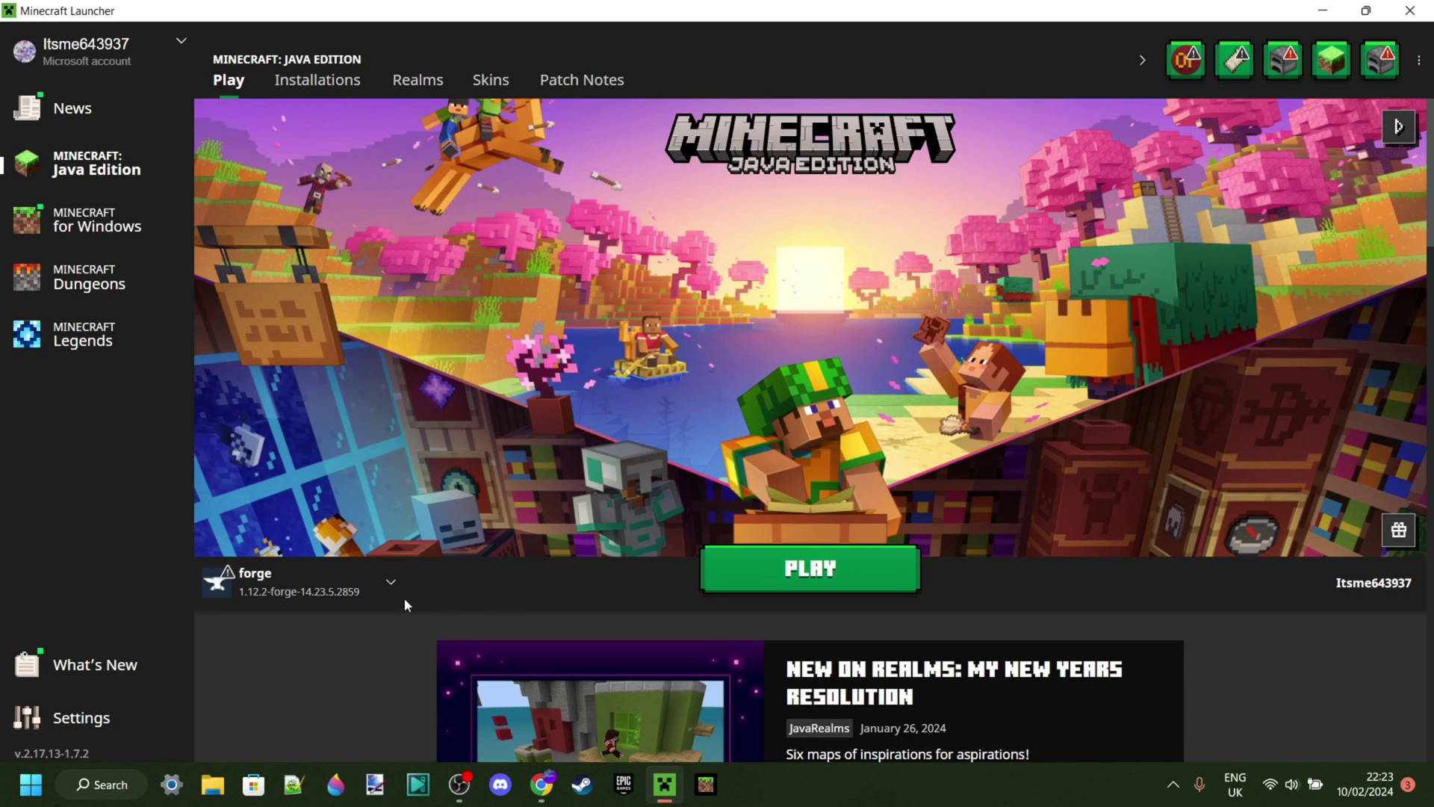
left_click(317, 579)
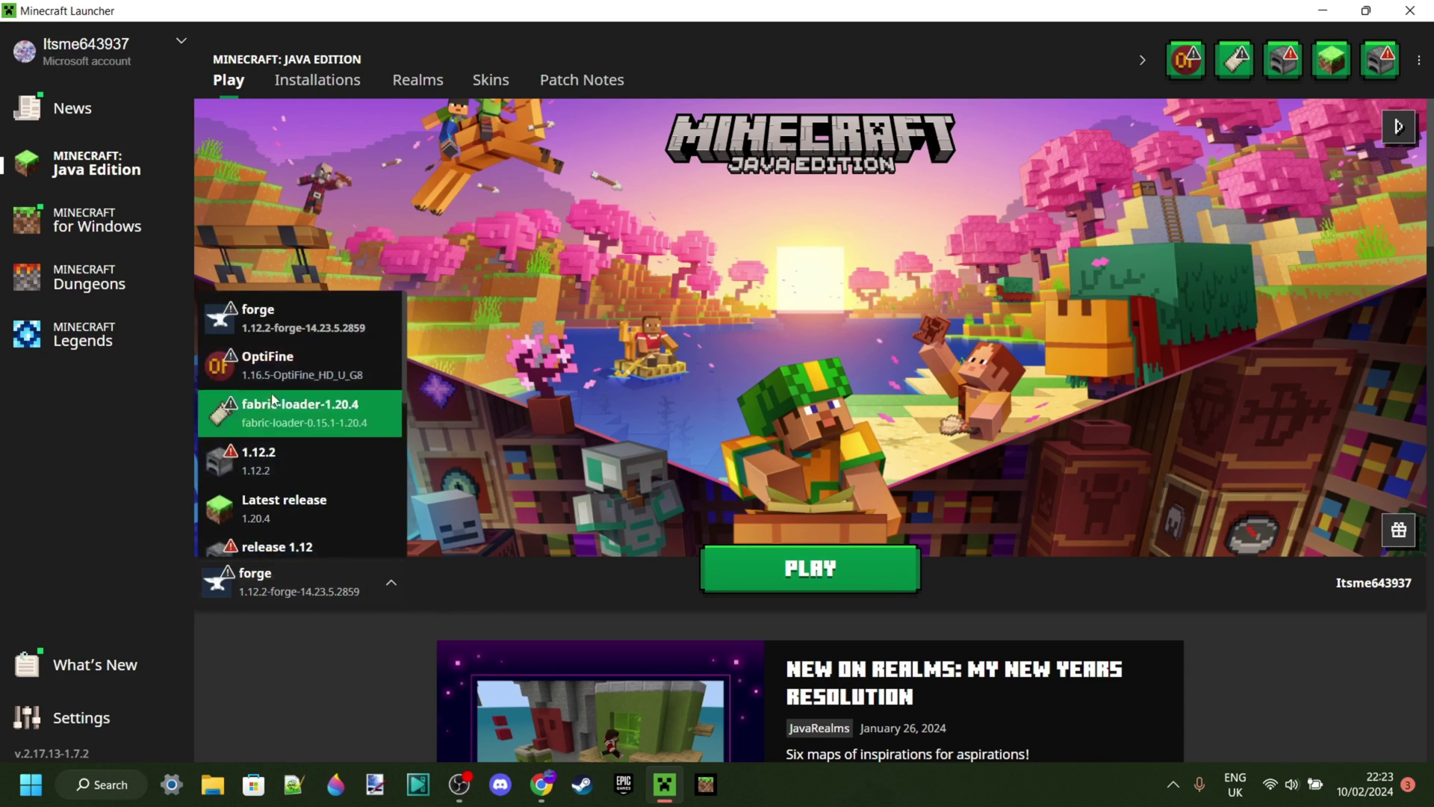
left_click(673, 594)
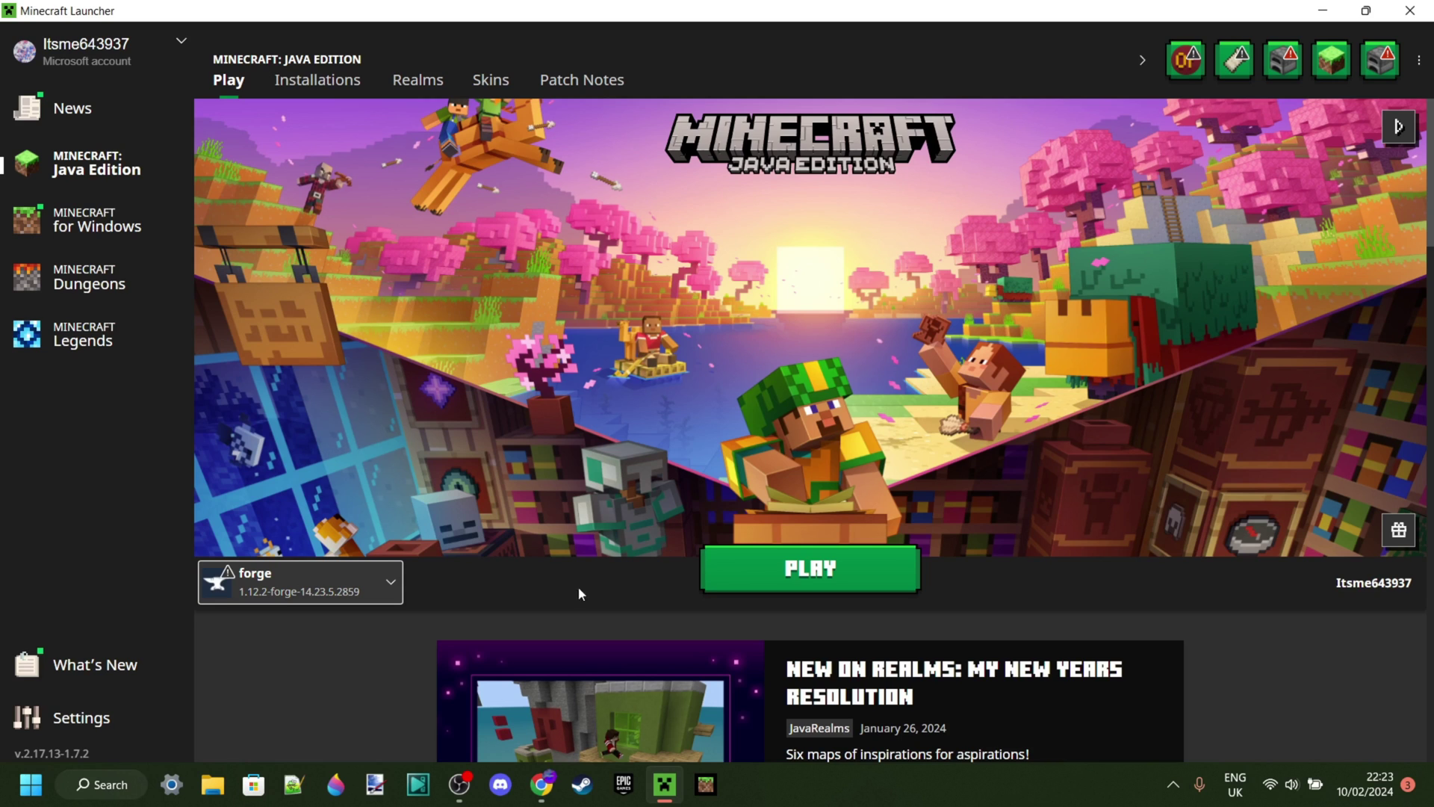
left_click(810, 569)
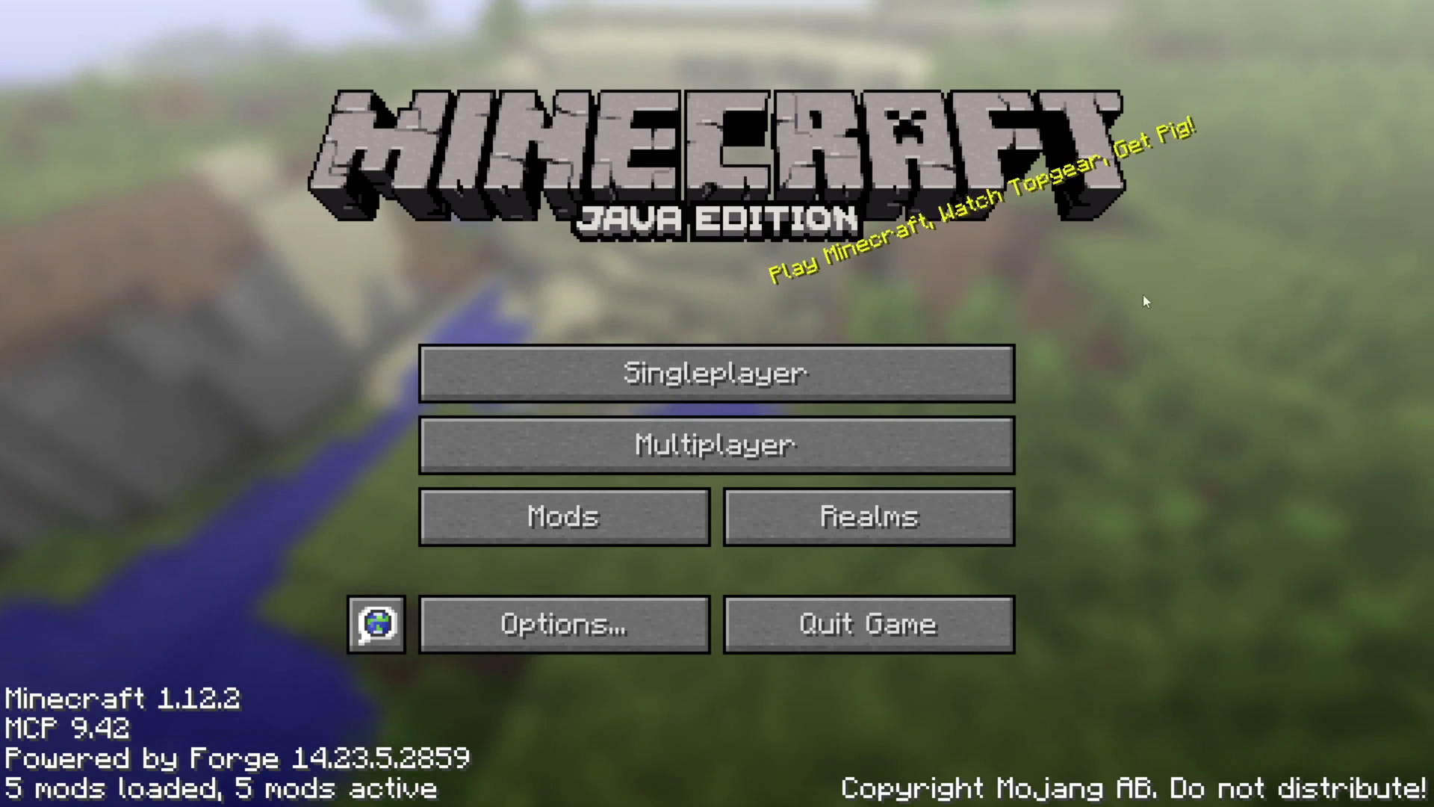
Step: Open the Mods list from the title screen and select the WorldEdit 6.1.10-SNAPSHOT entry
left_click(567, 537)
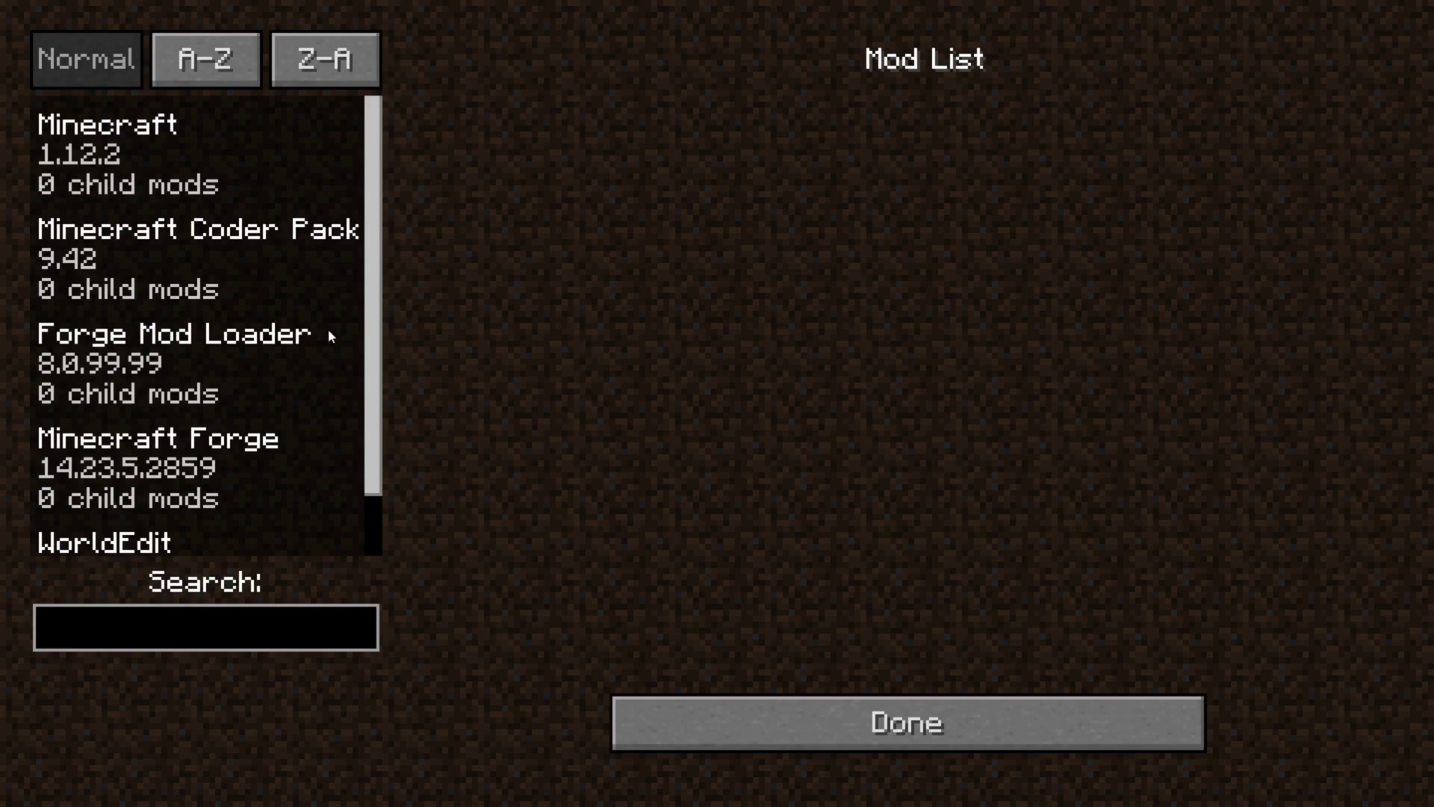
scroll(245, 229, "down", 2)
left_click(256, 500)
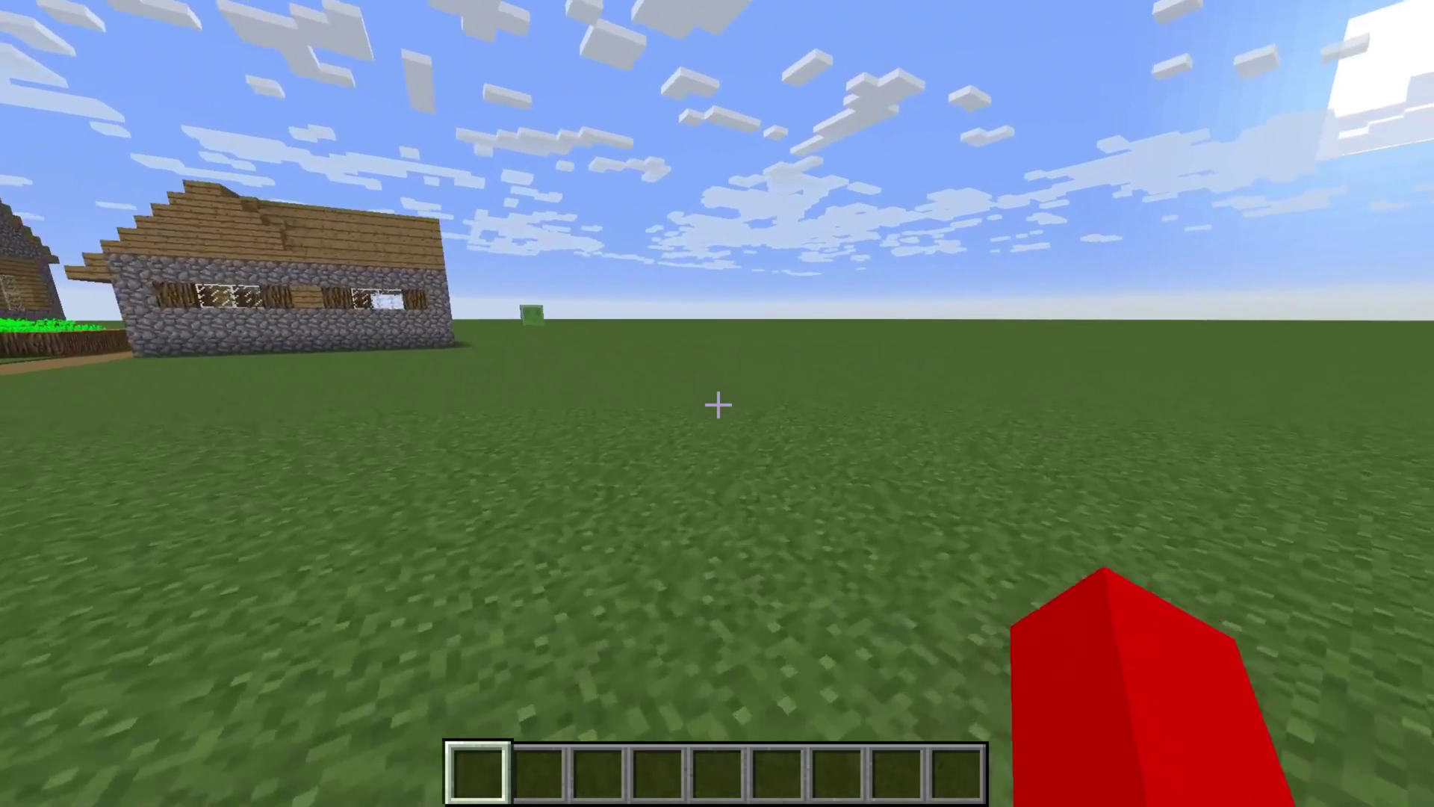
key("s")
key("w")
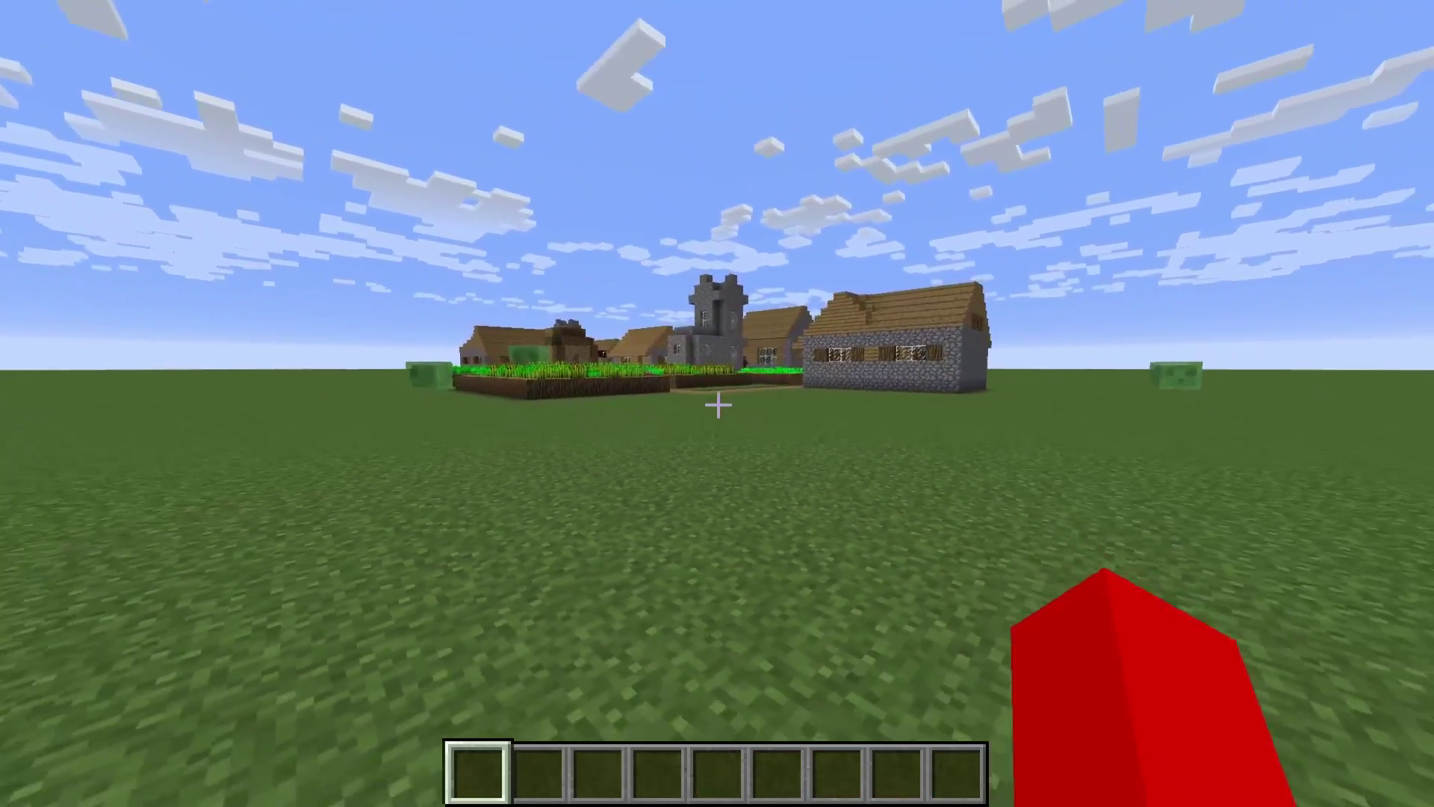
key("s")
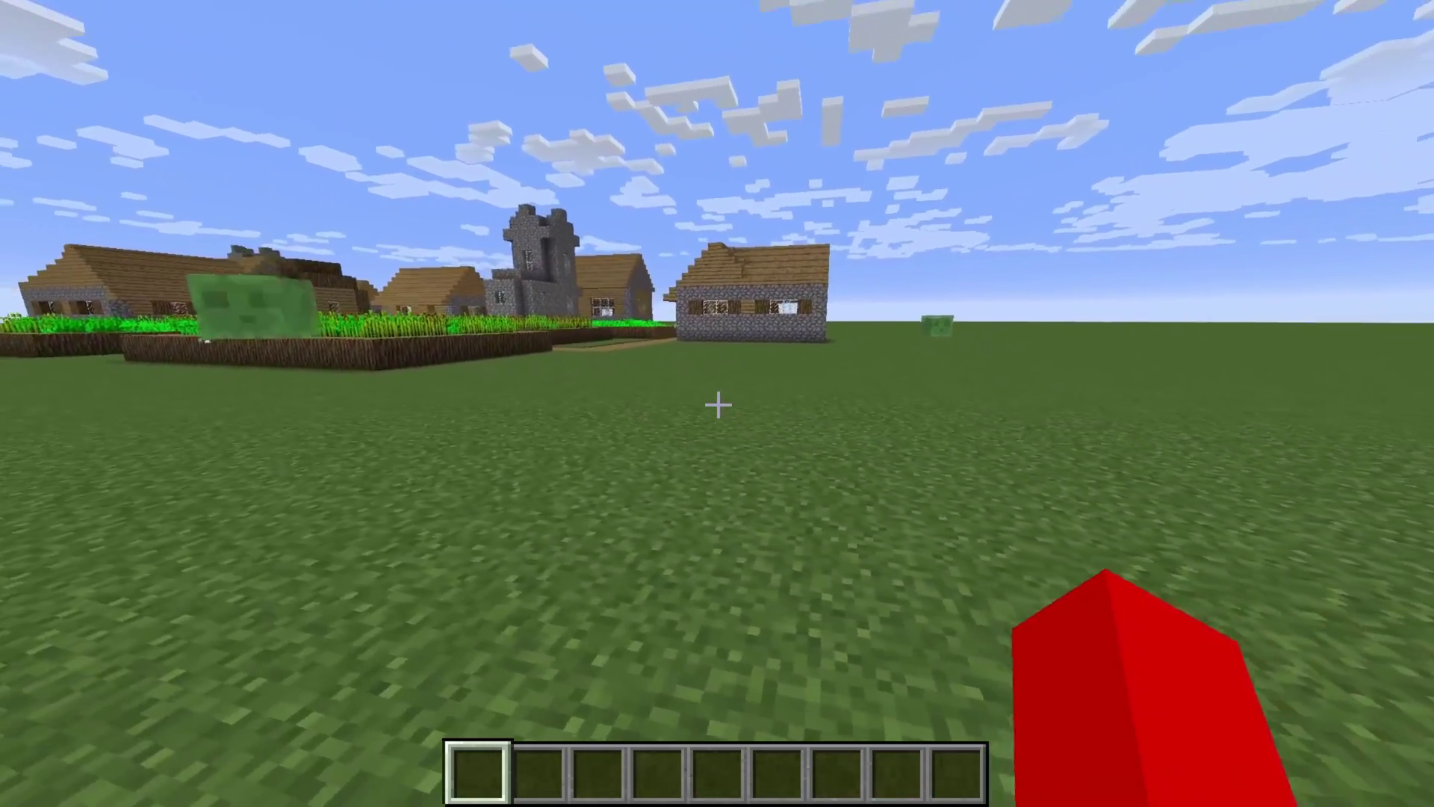
key("w")
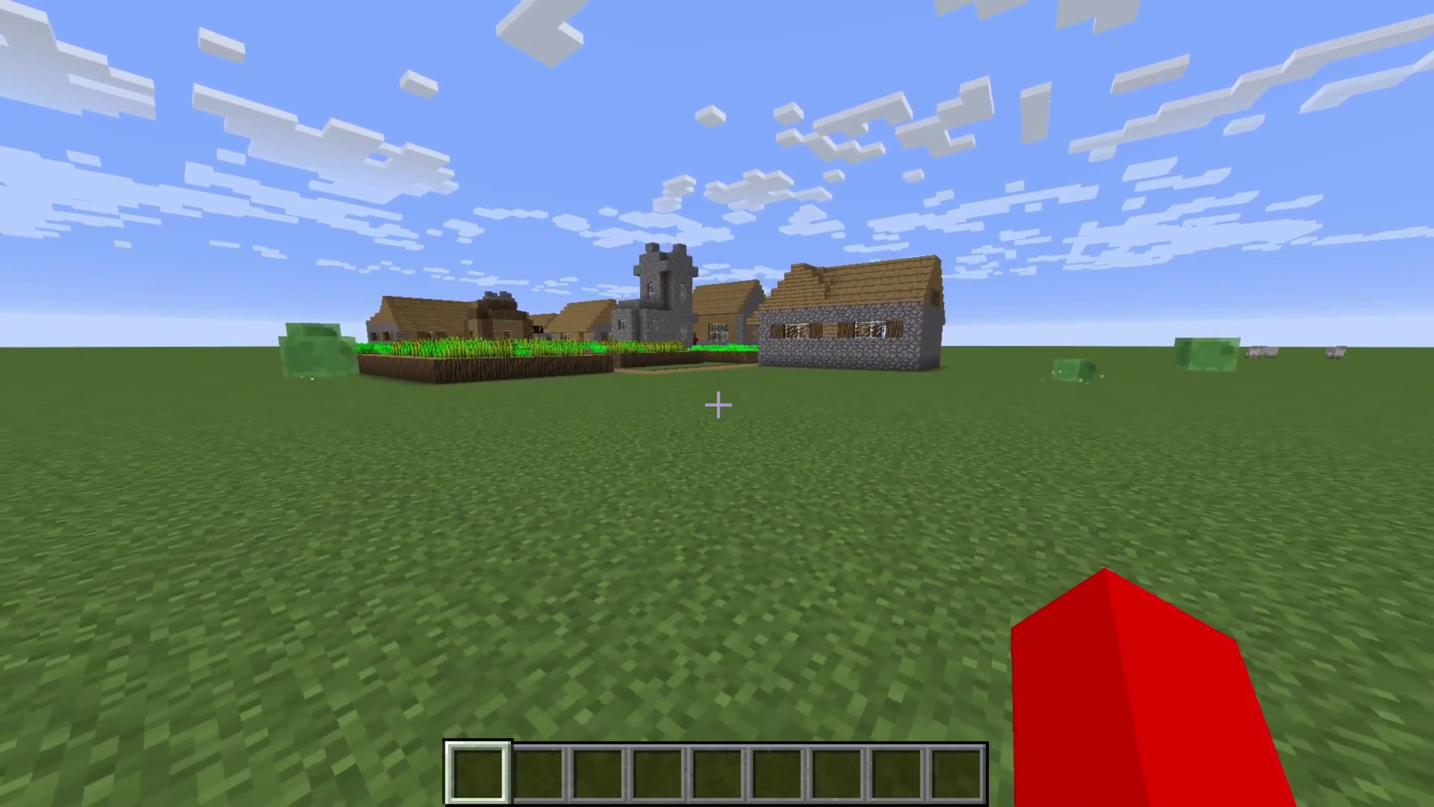
key("w")
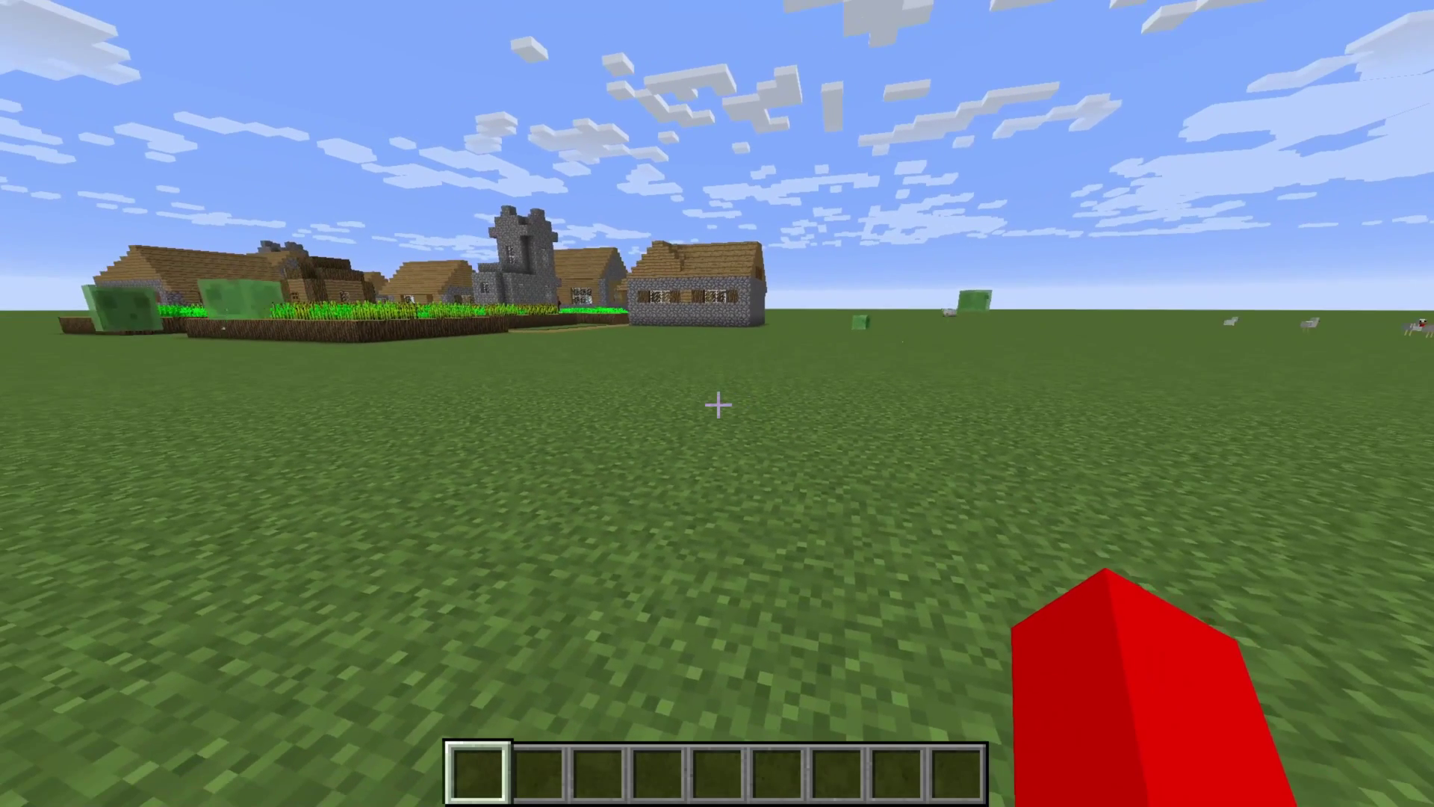
key("e")
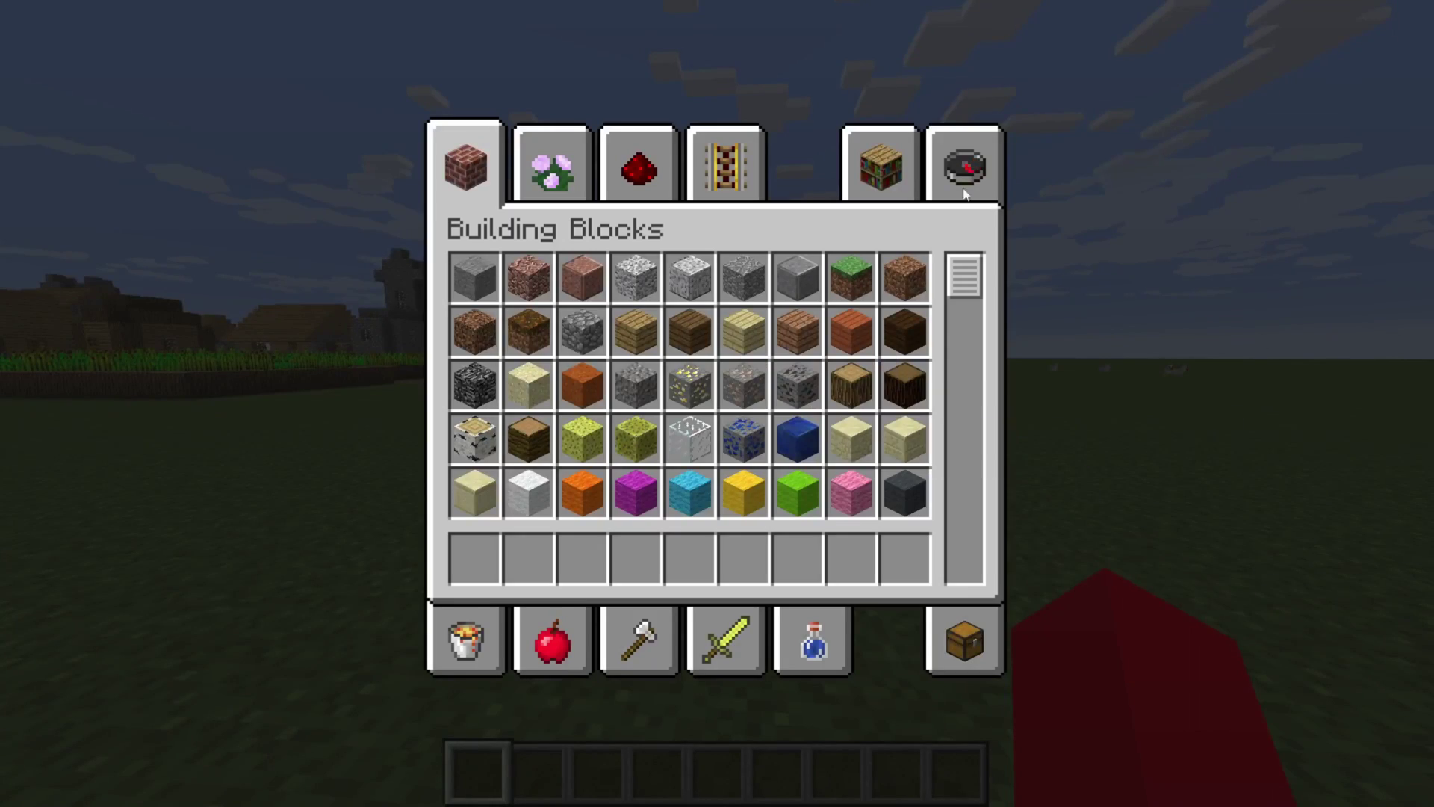
key("Escape")
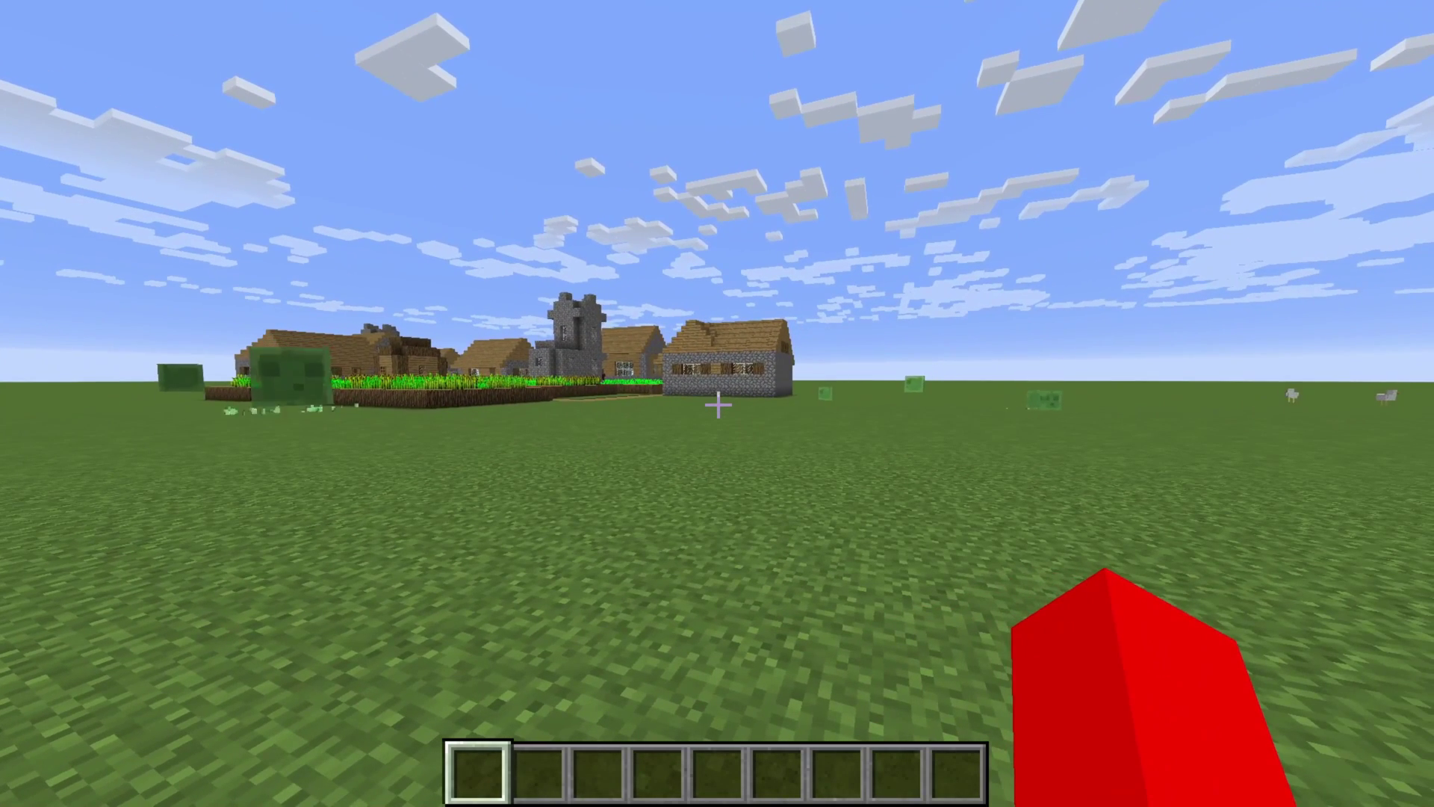
type("//")
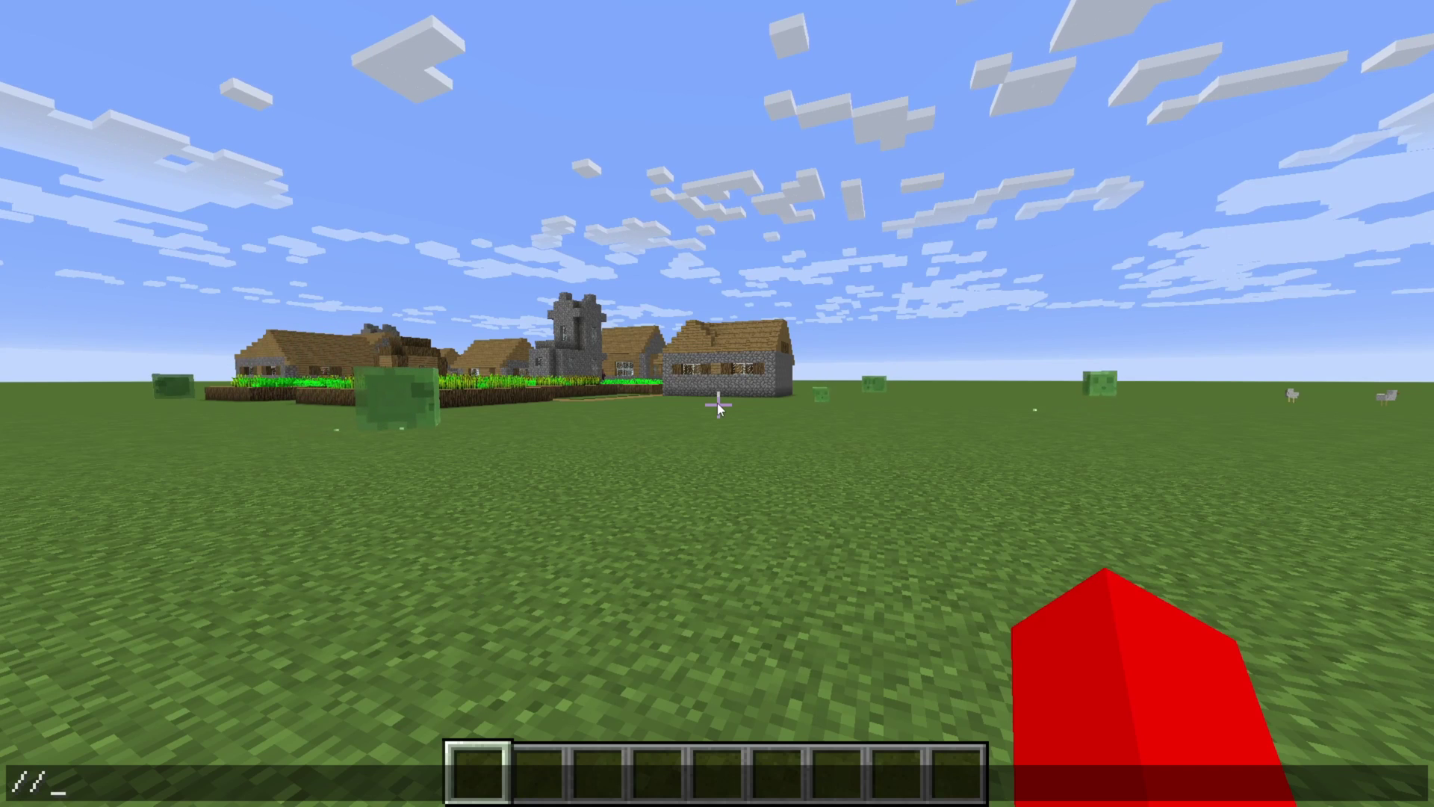
Step: Fix the command to //wand and run it to get WorldEdit's wooden axe wand
key("BackSpace")
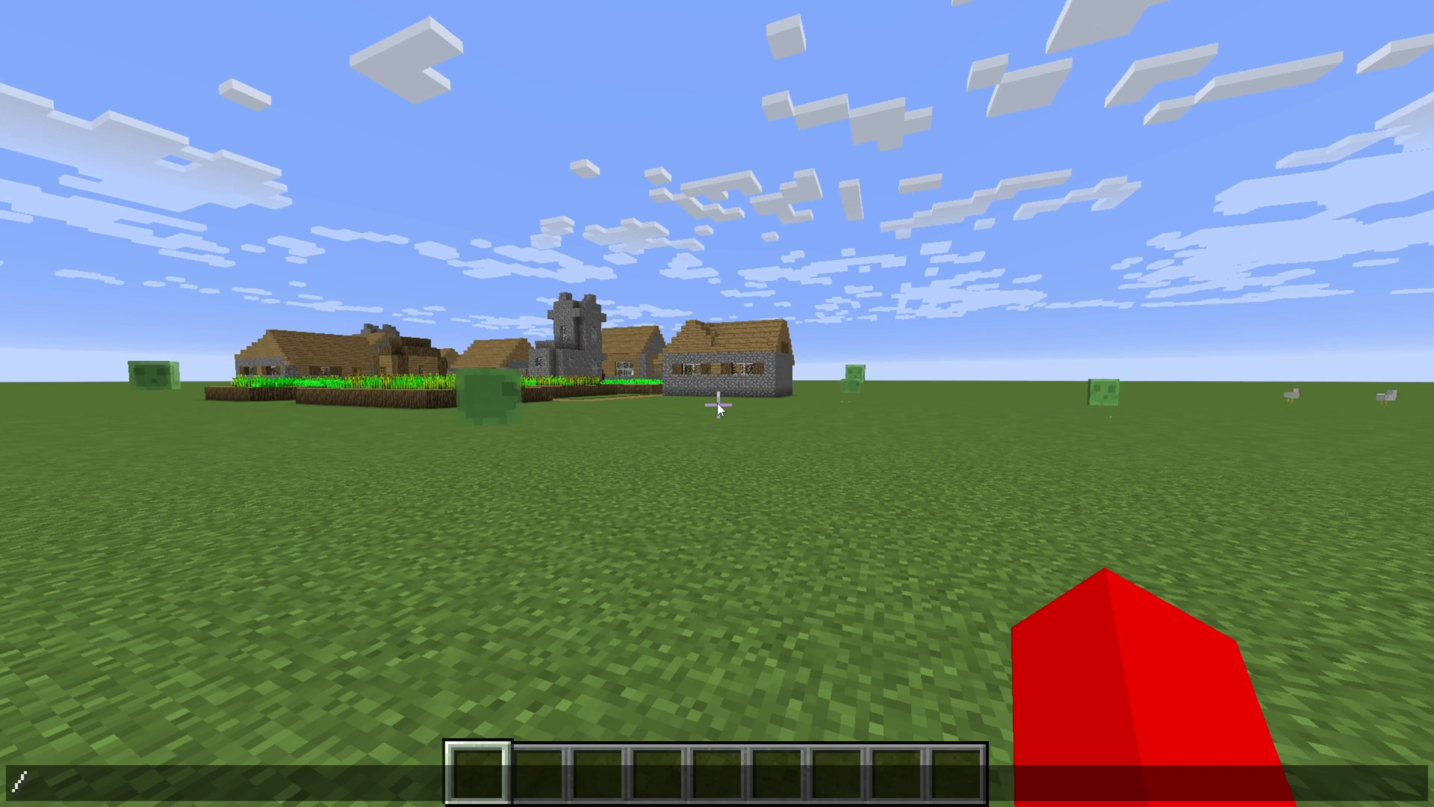
type("/")
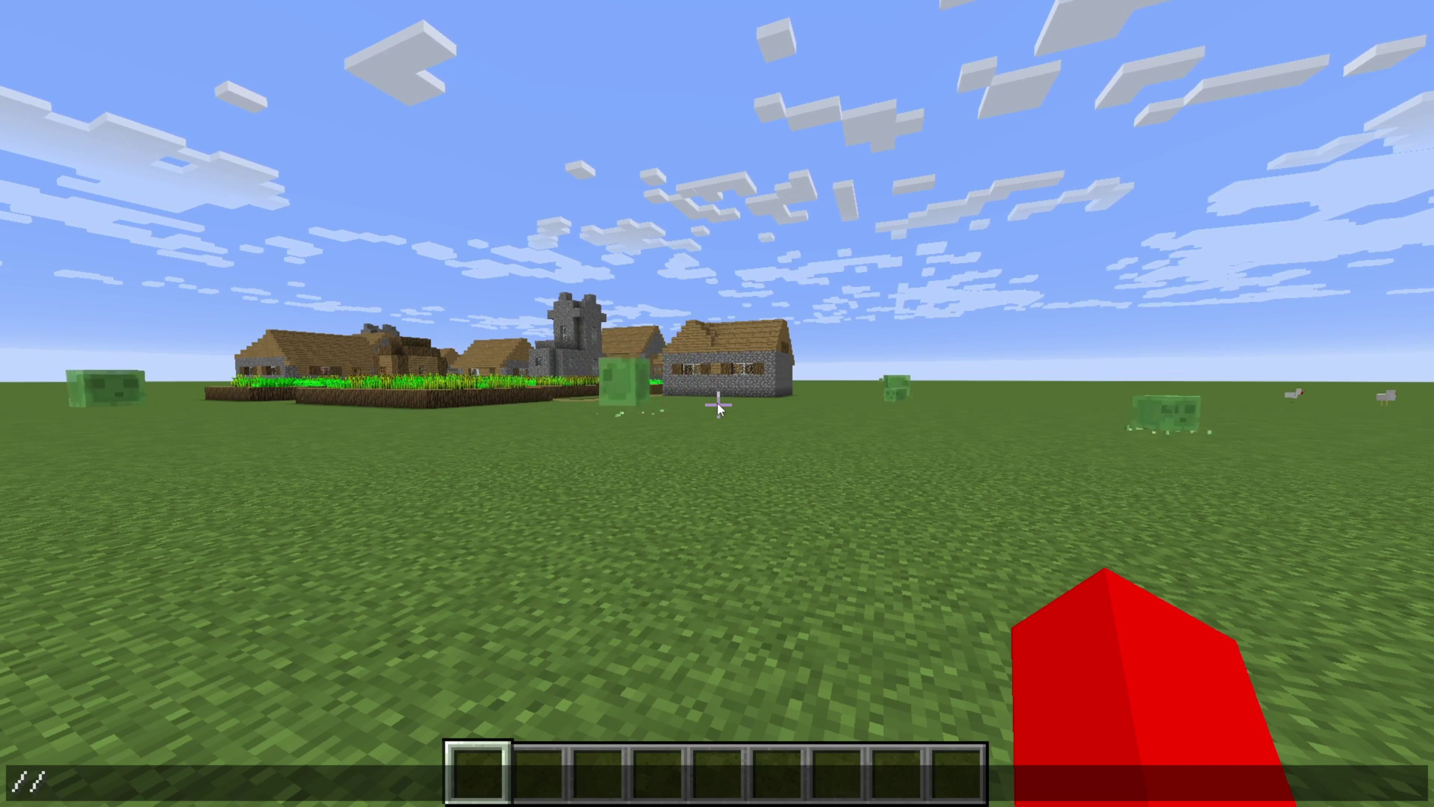
type("wand")
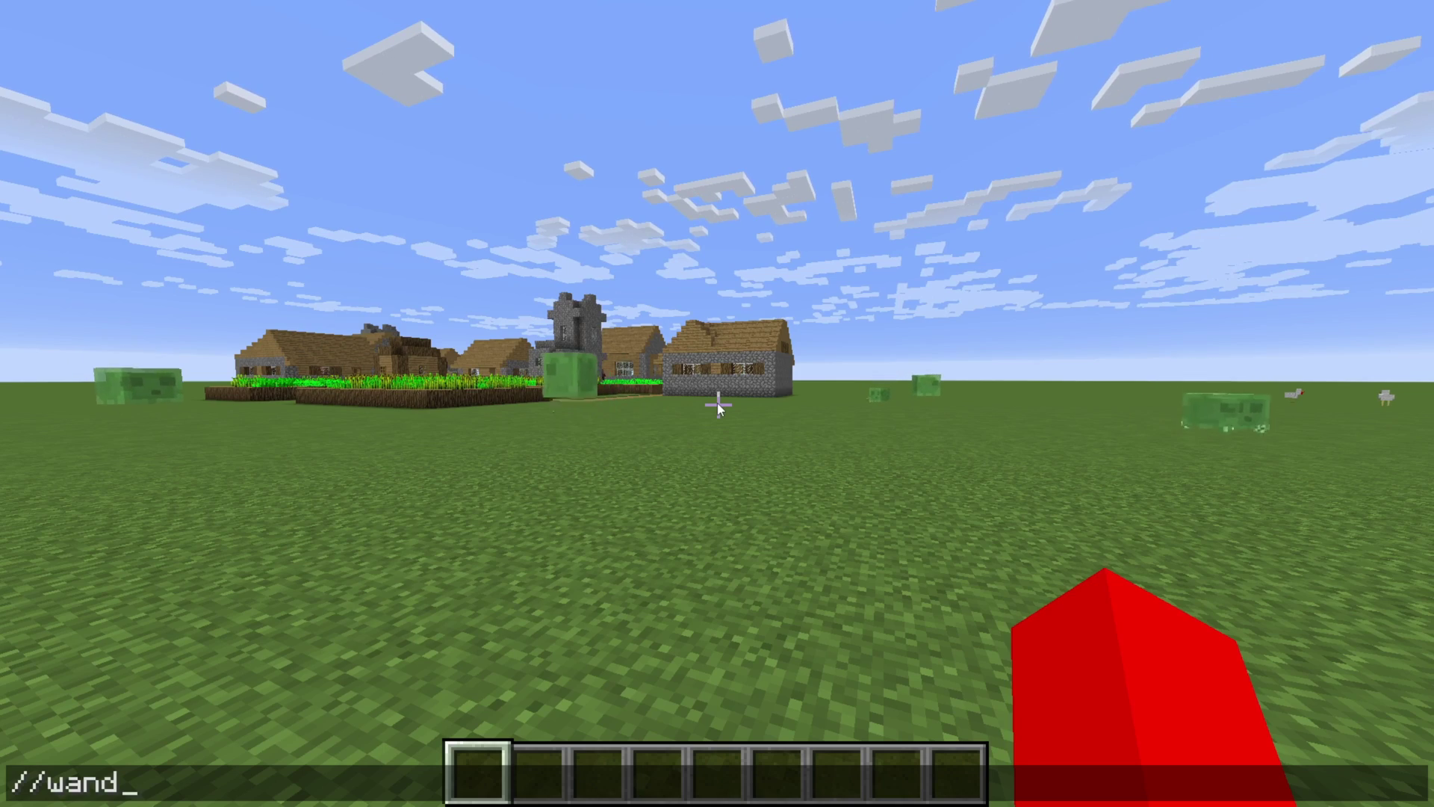
key("Return")
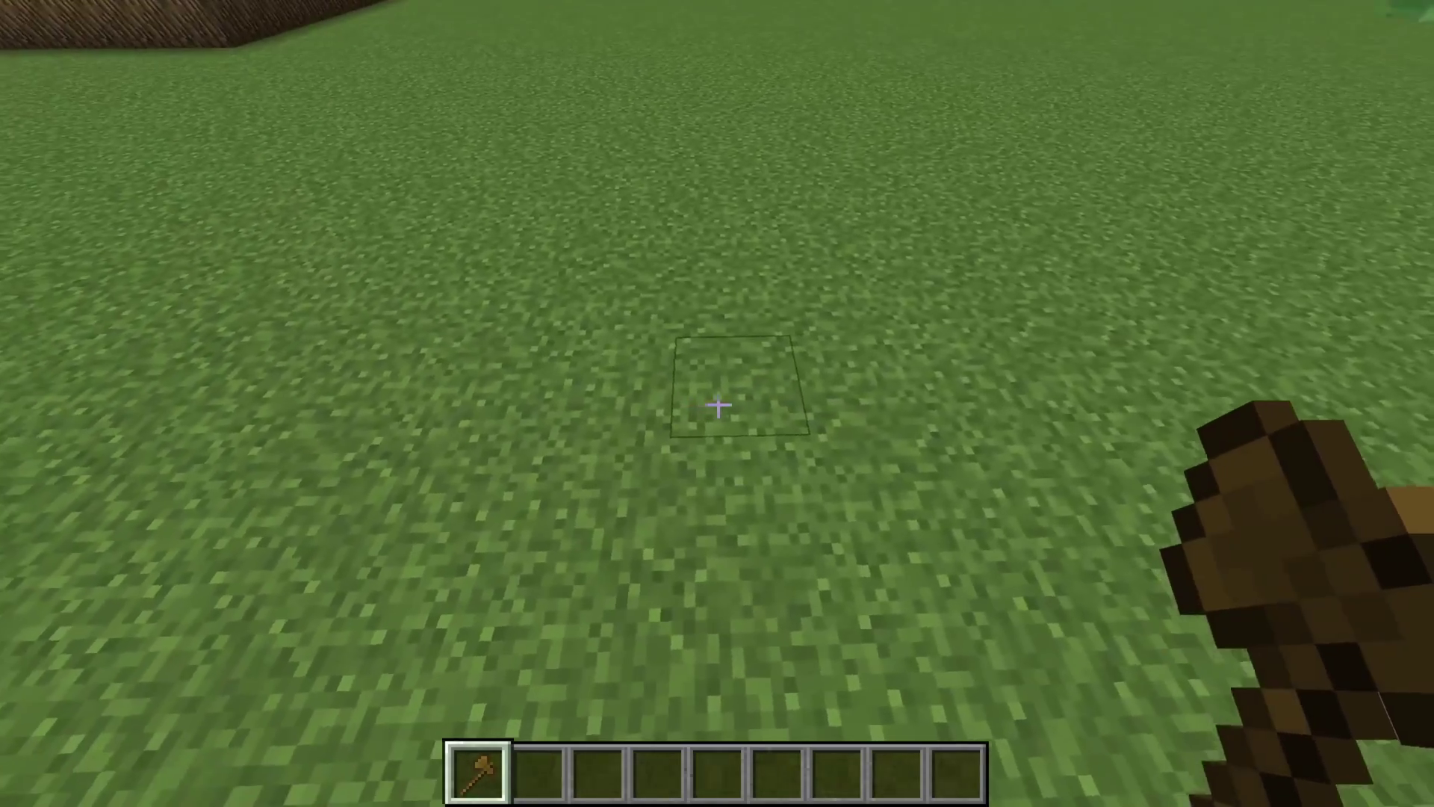
Step: Mark selection corners (-278, 8, -186) and (-278, 12, -185) with the wooden axe
left_click(717, 406)
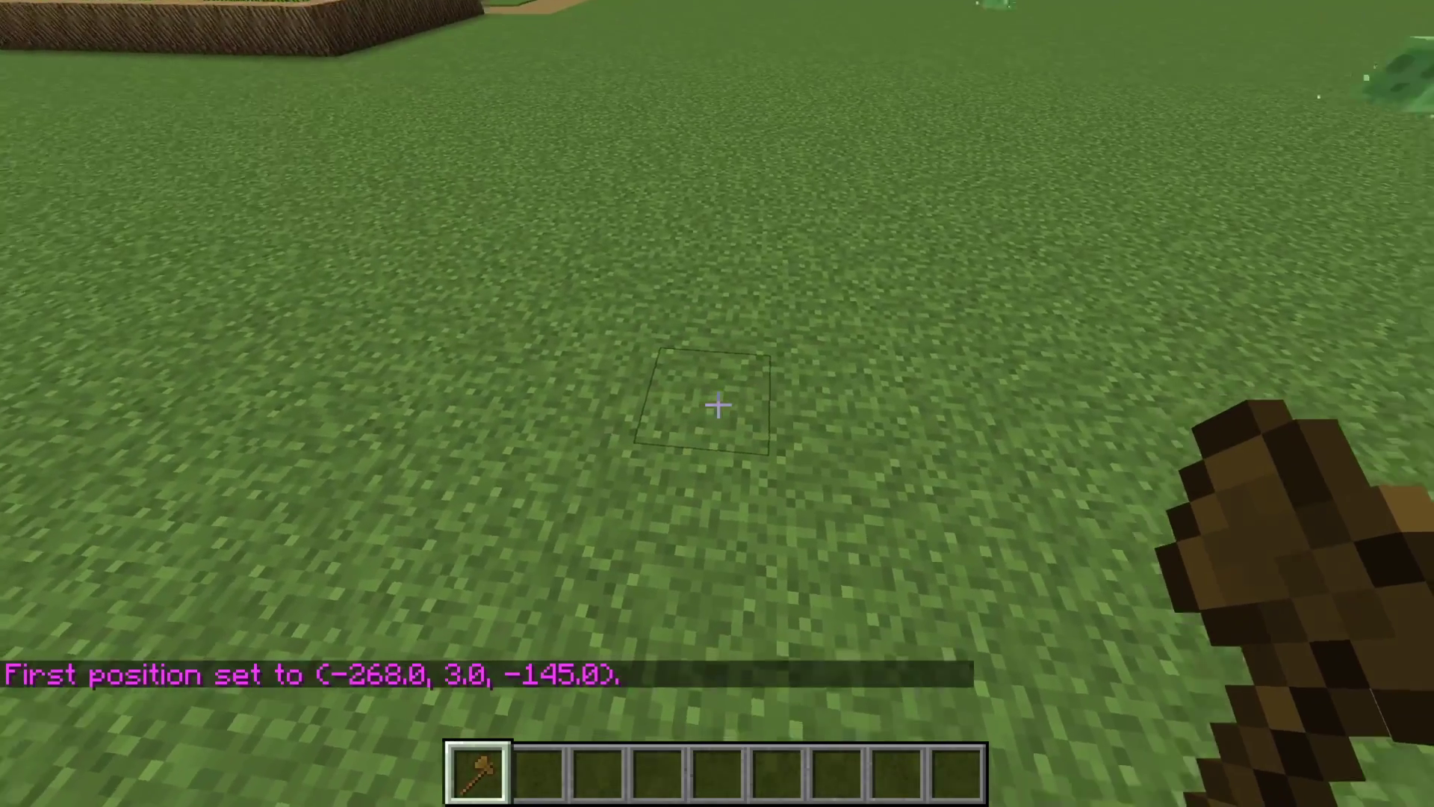
key("q")
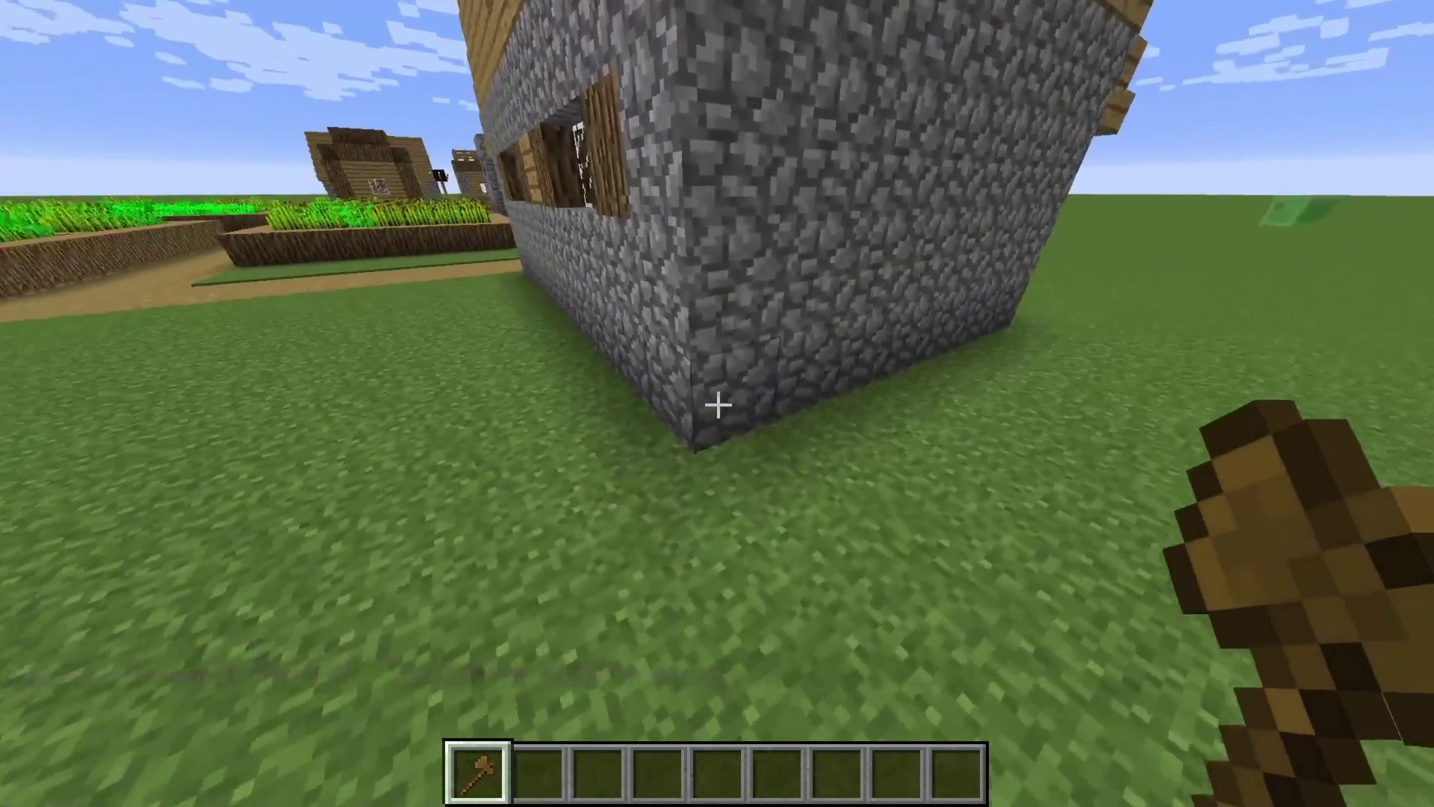
left_click(718, 403)
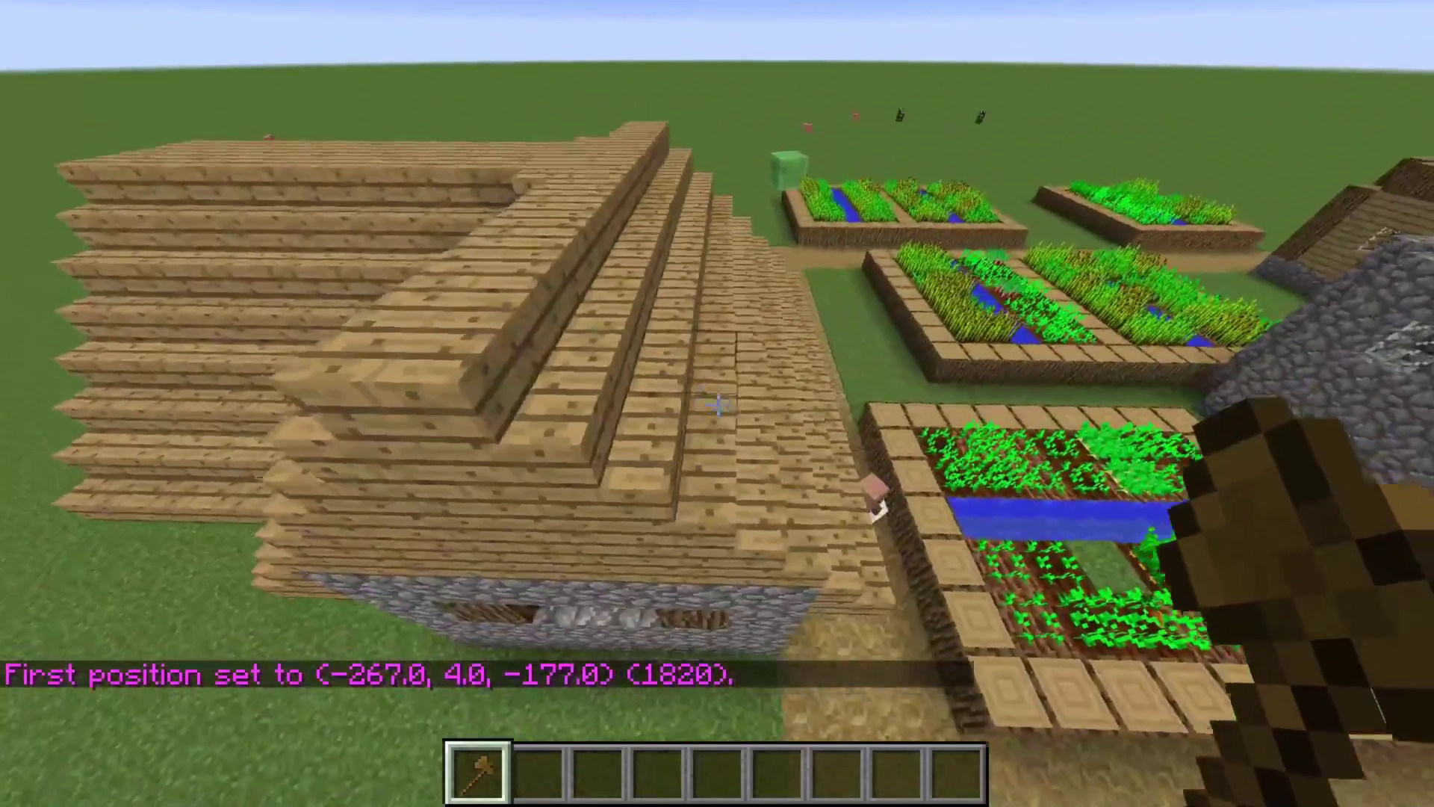
scroll(718, 404, "down", 1)
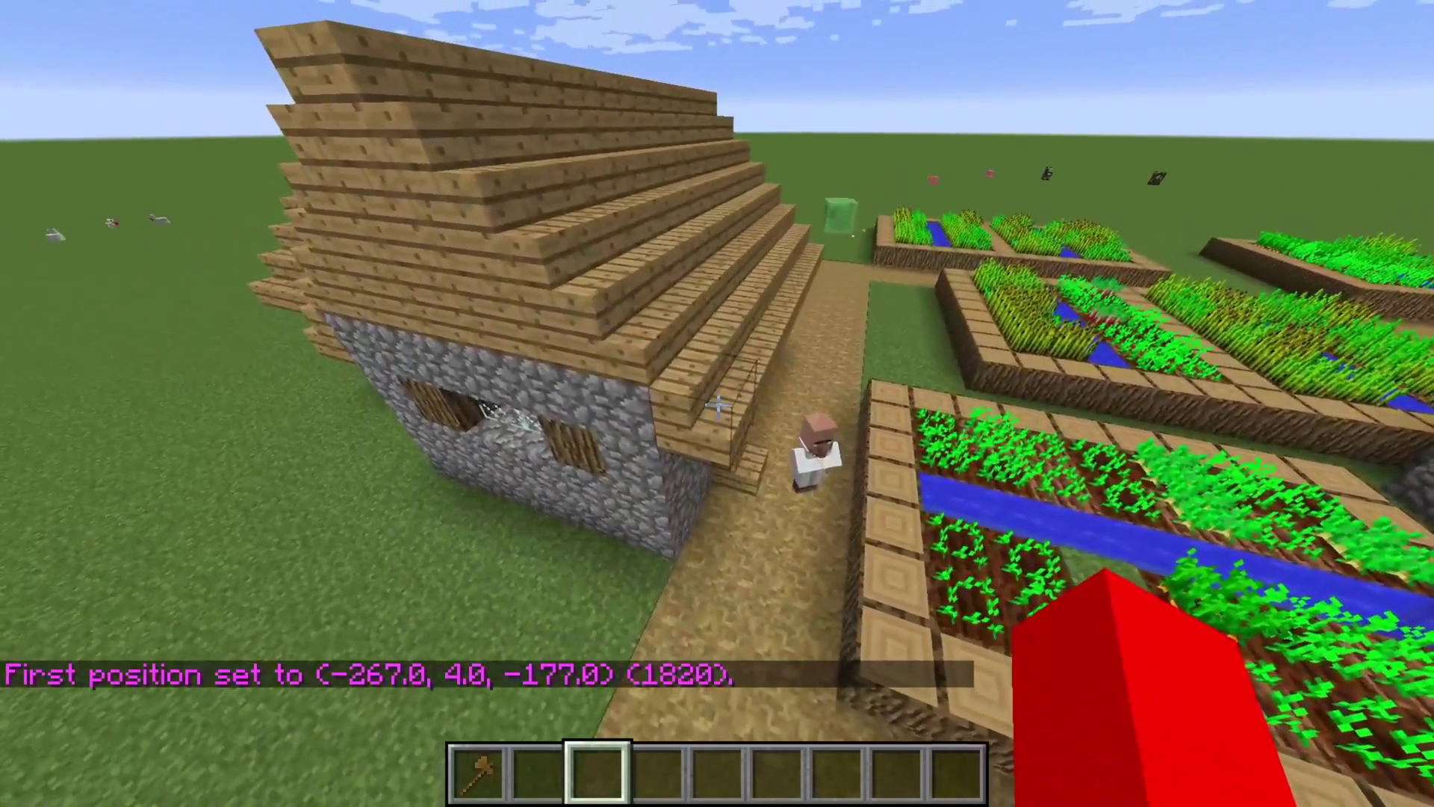
scroll(718, 404, "down", 1)
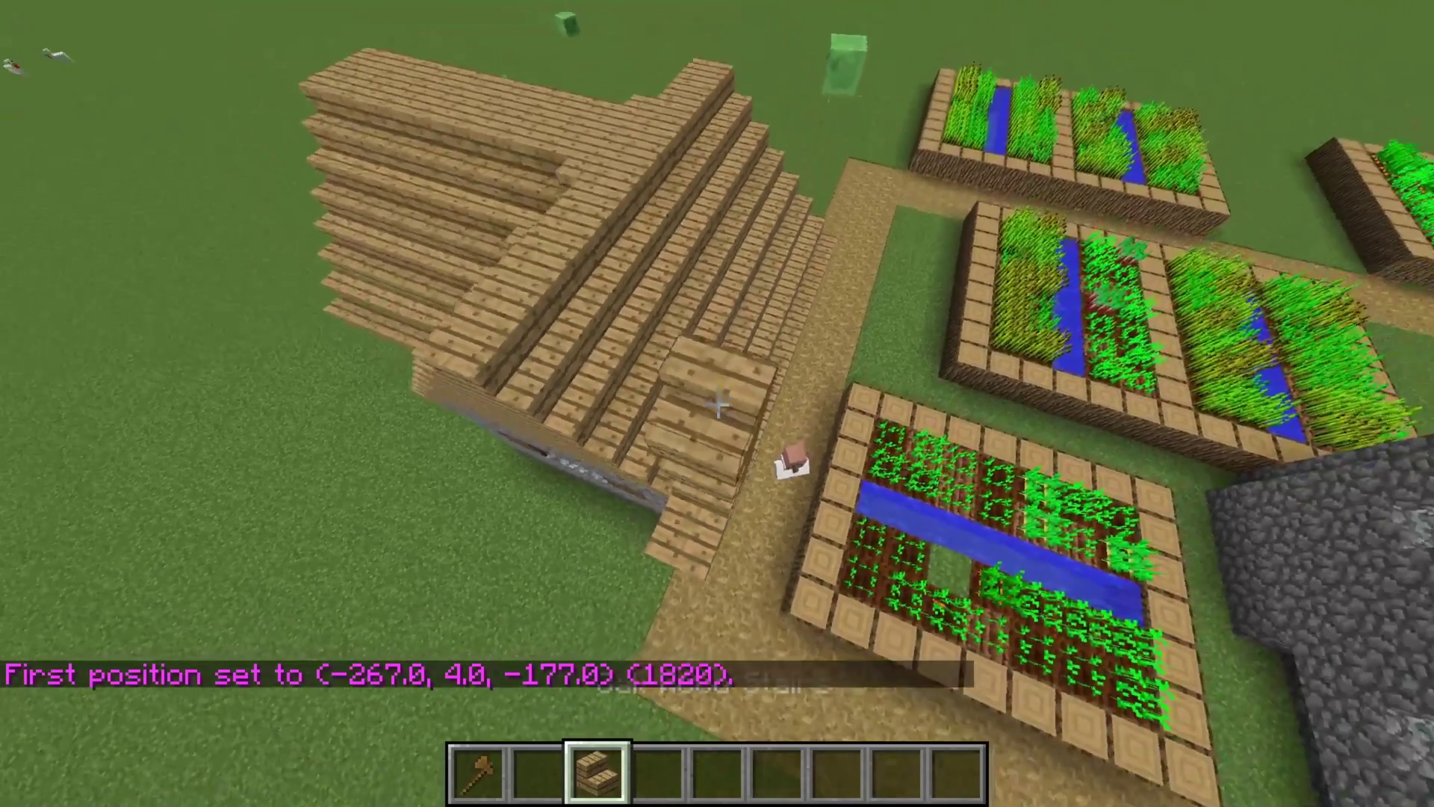
scroll(717, 404, "up", 1)
scroll(717, 405, "up", 1)
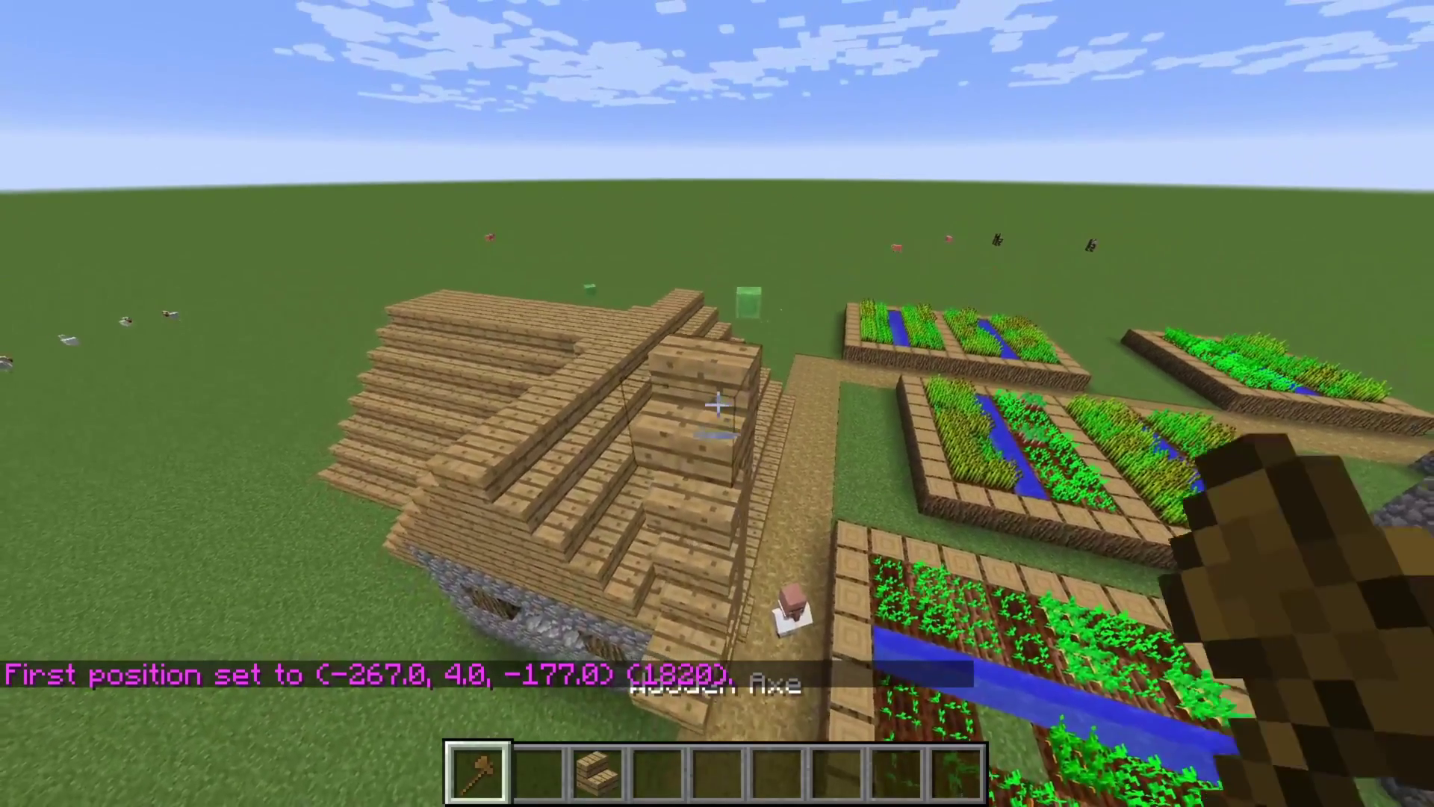
right_click(717, 403)
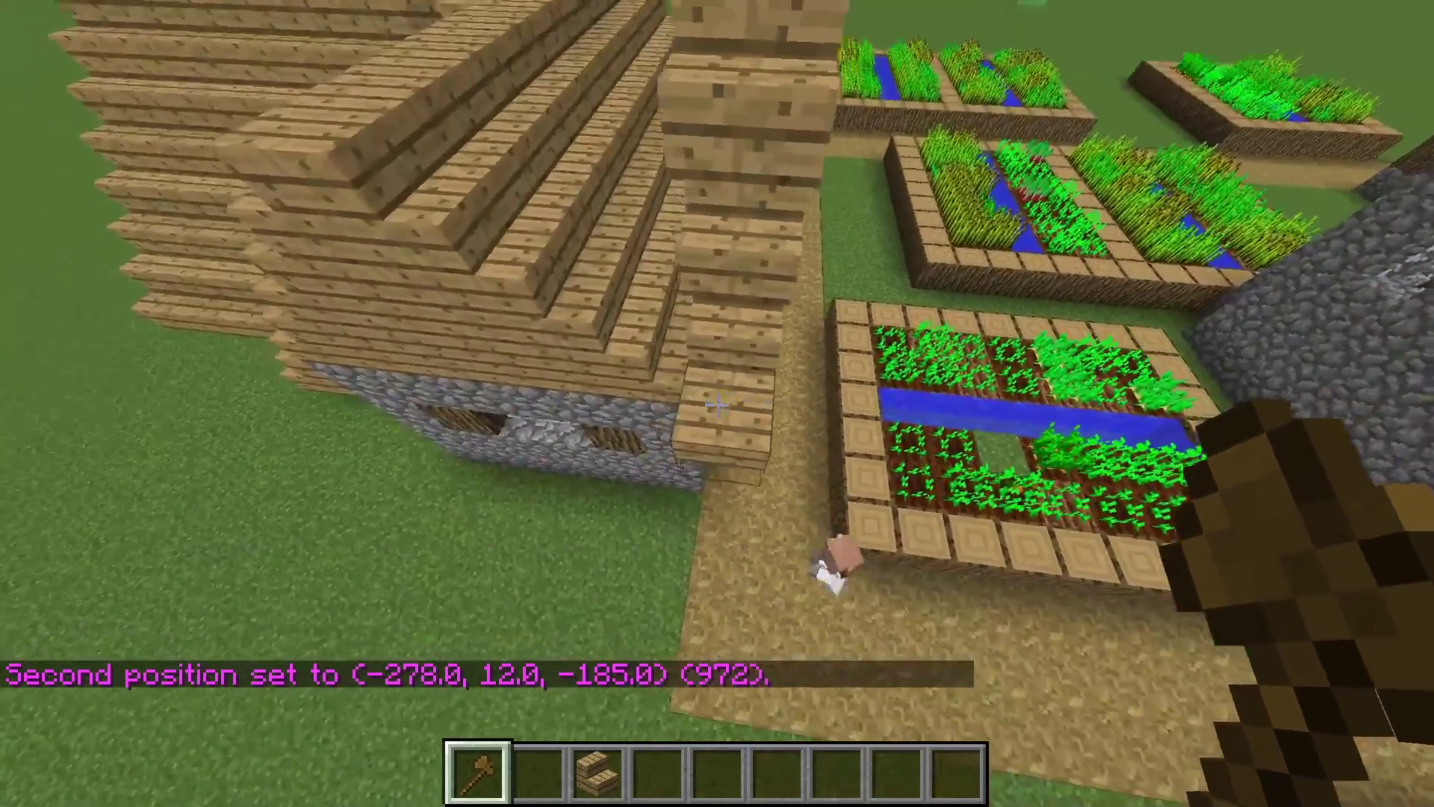
left_click(718, 404)
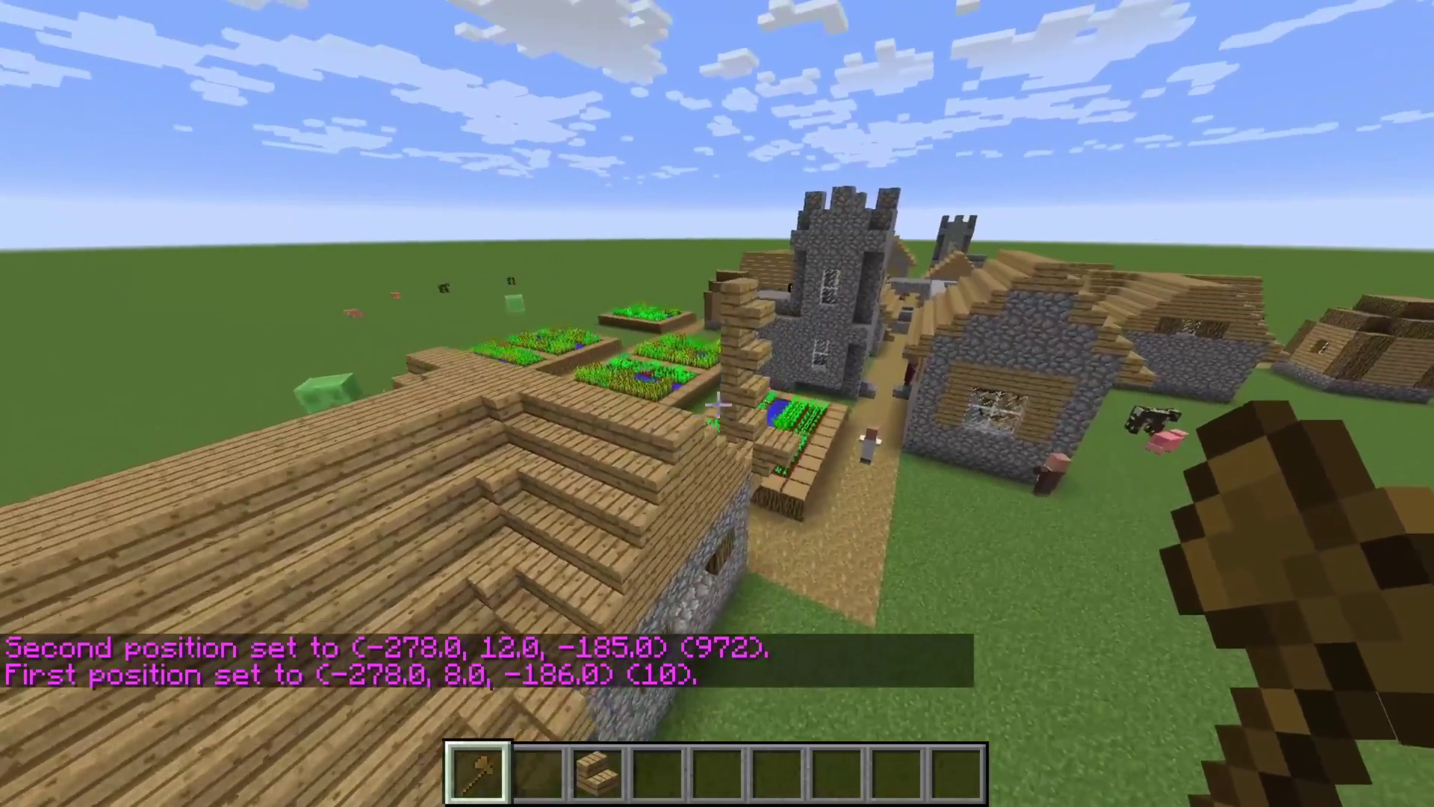
scroll(717, 404, "down", 3)
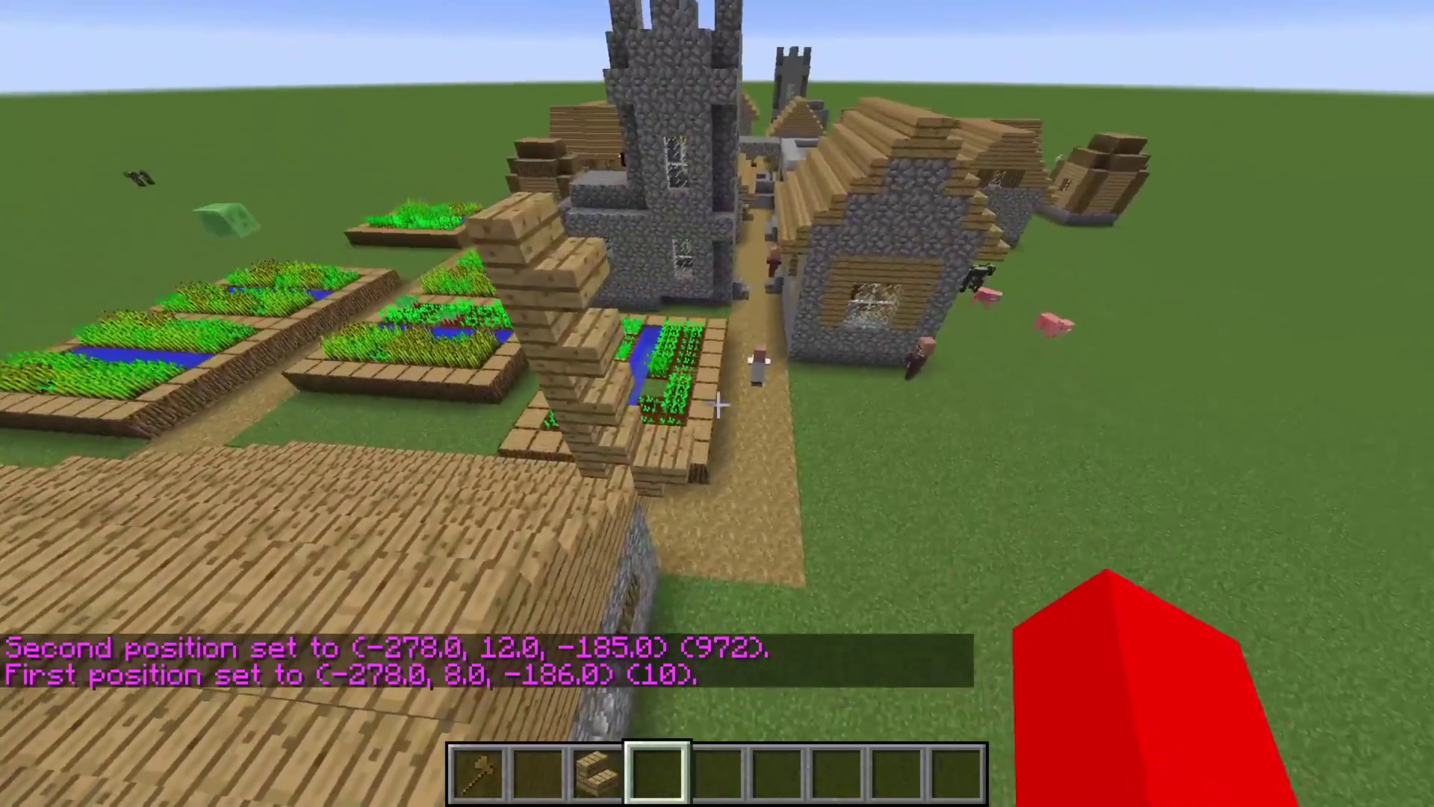
Step: Open chat to view the WorldEdit help output, page 1 of 14
key("t")
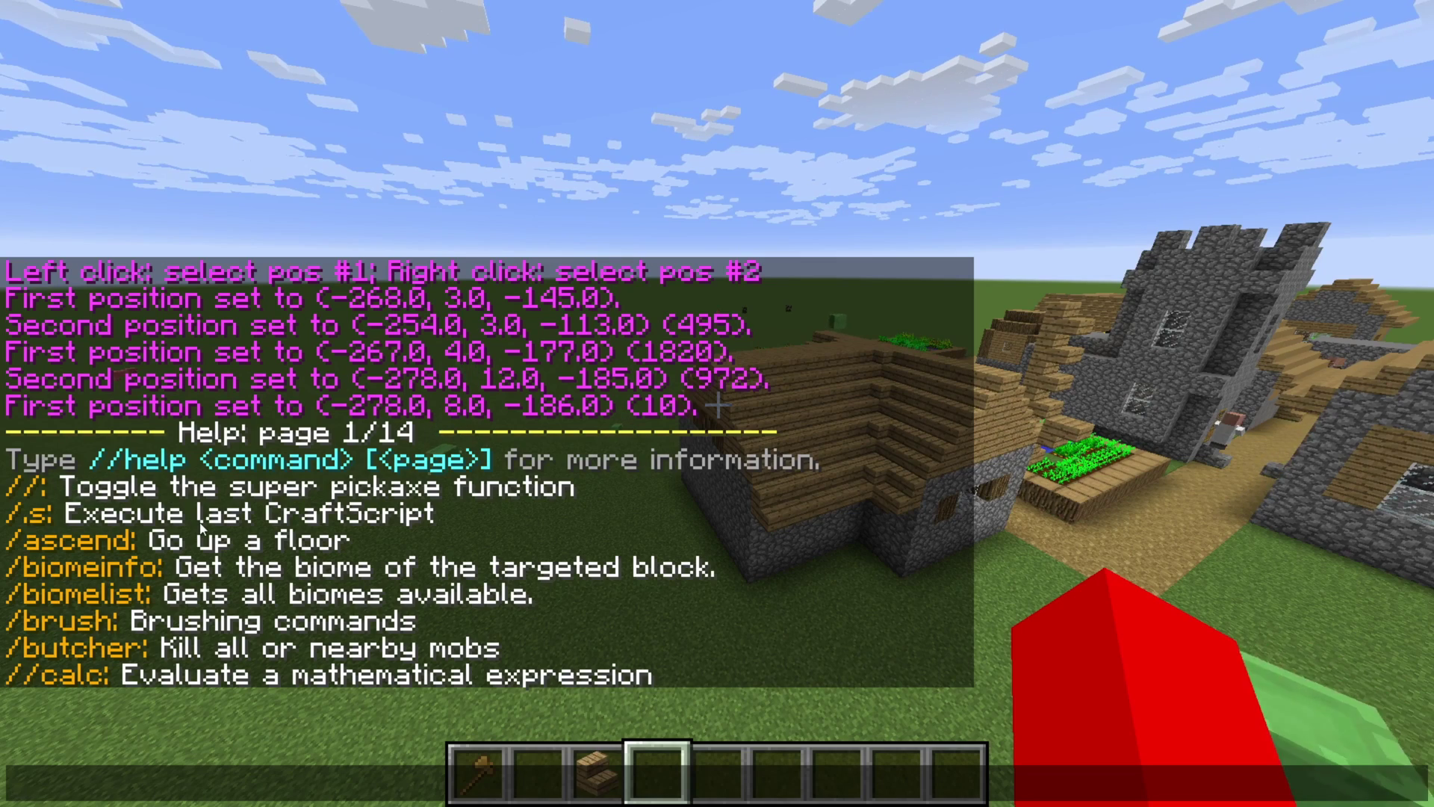
Step: Close chat, go third-person with F5, and walk across the superflat grassland
key("Escape")
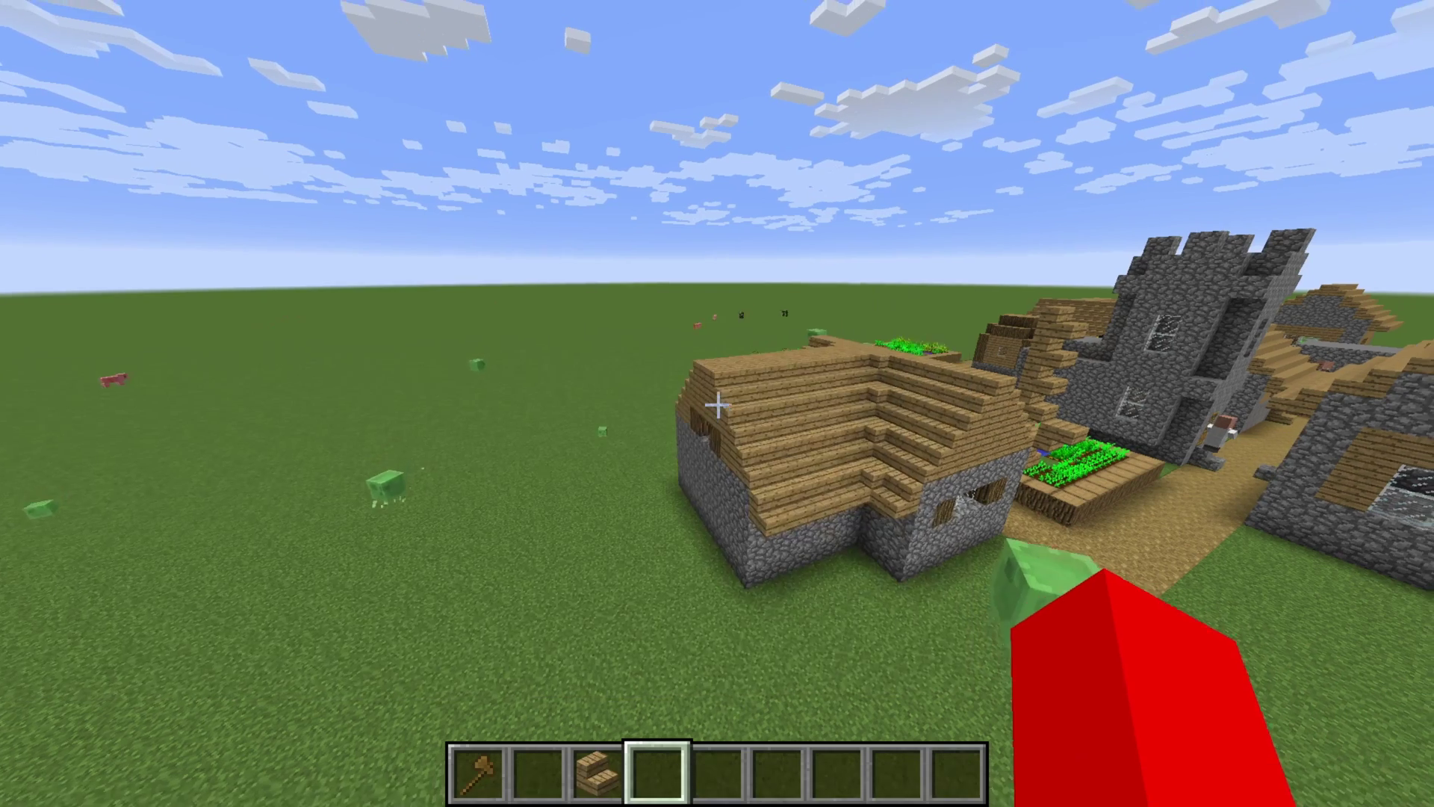
key("F5")
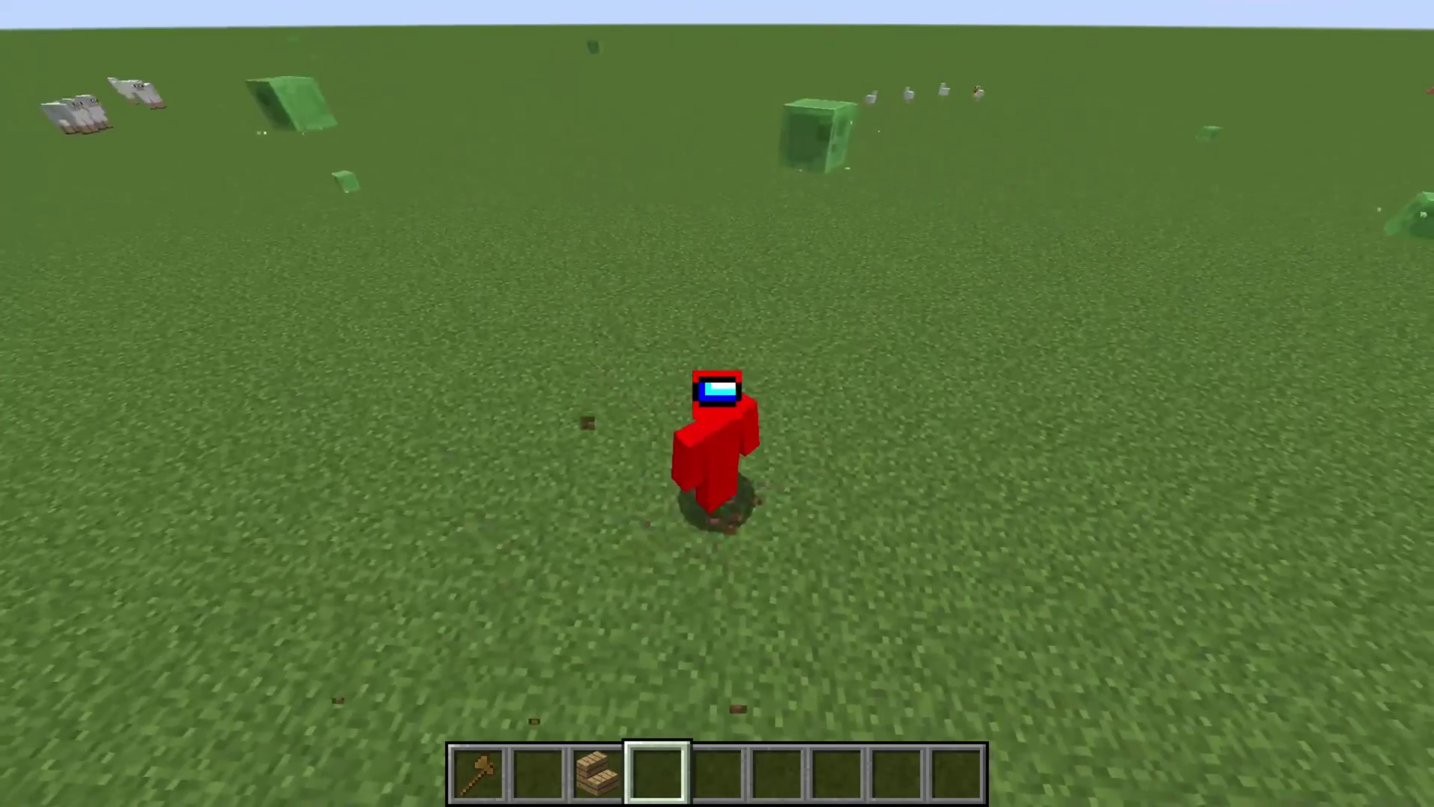
key("w")
key("w")
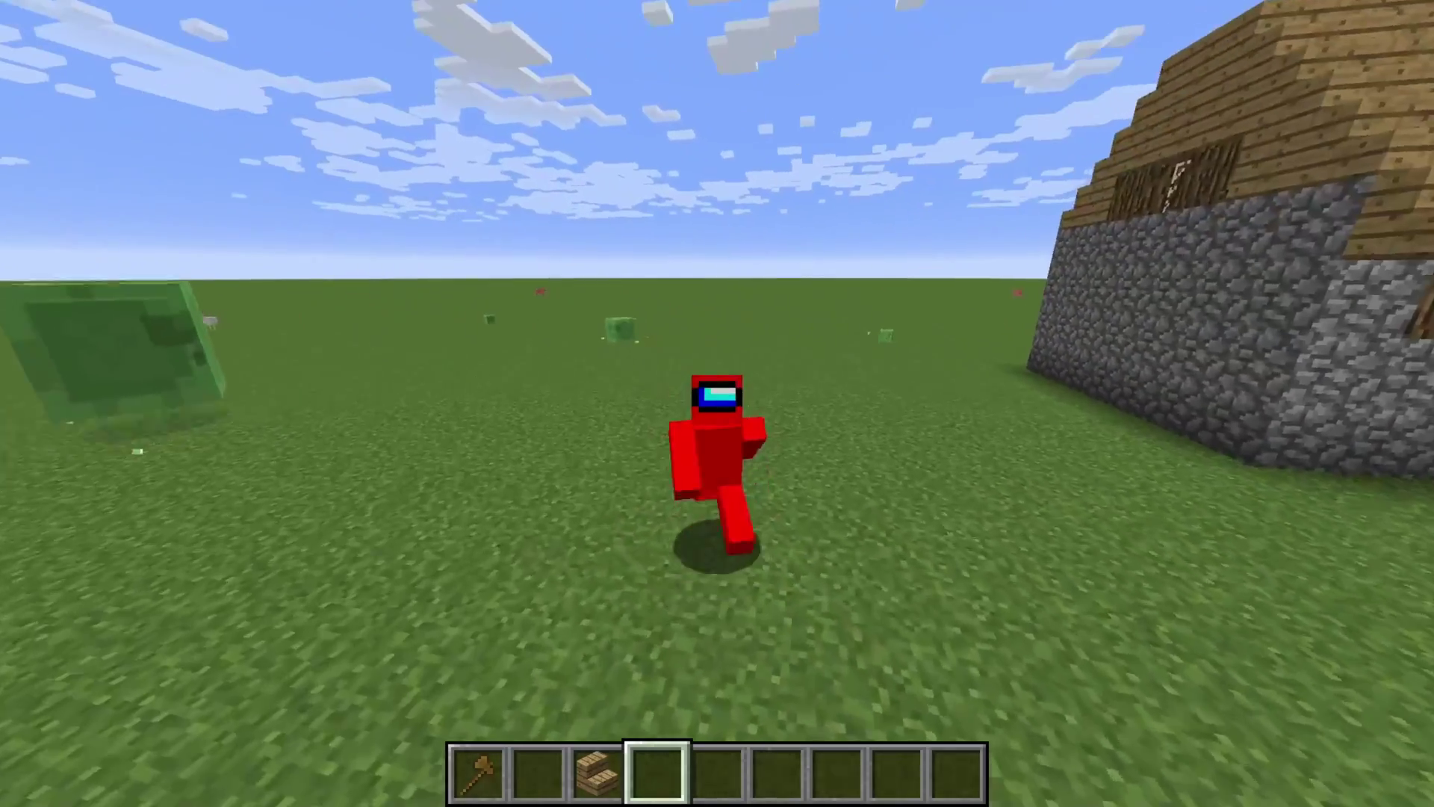
key("w")
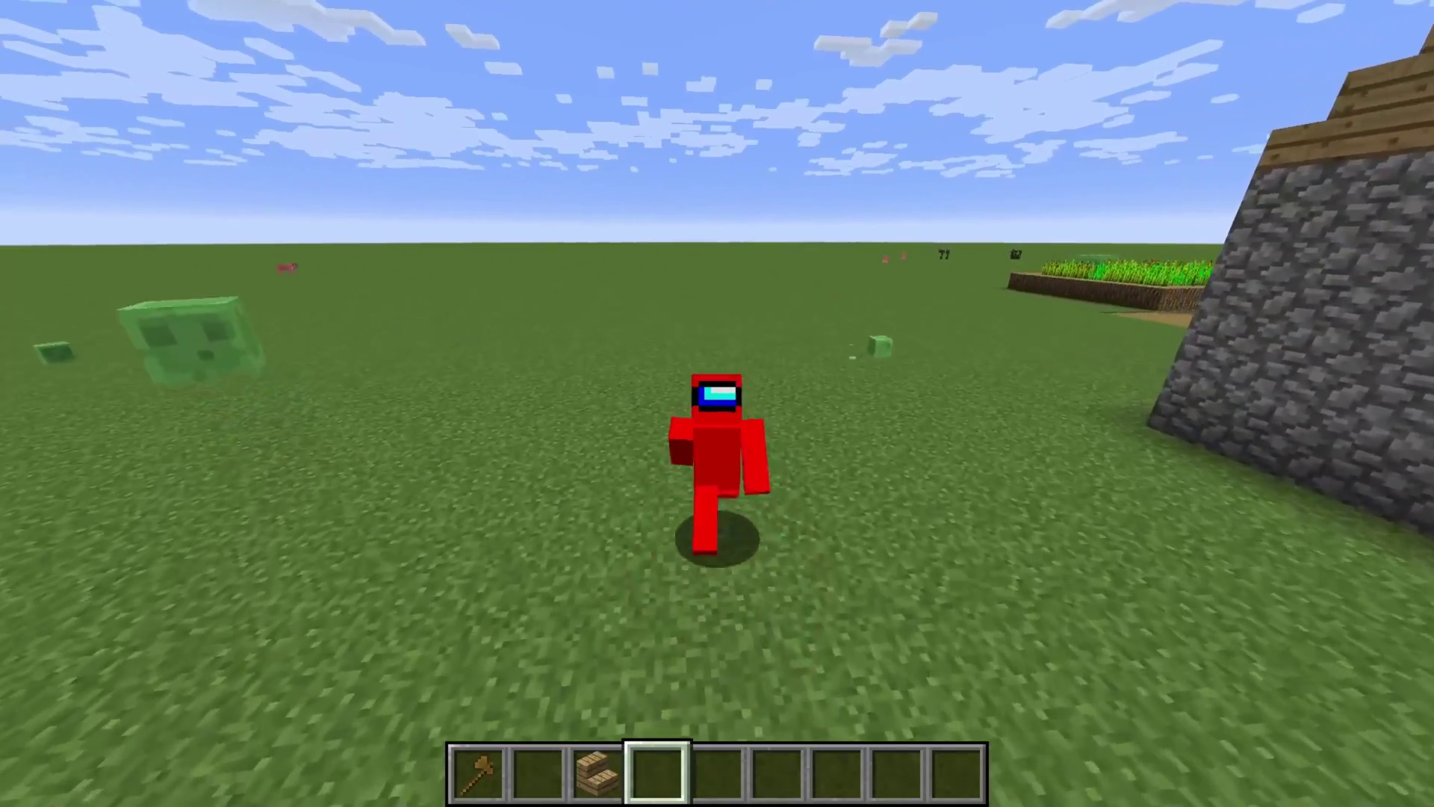
key("w")
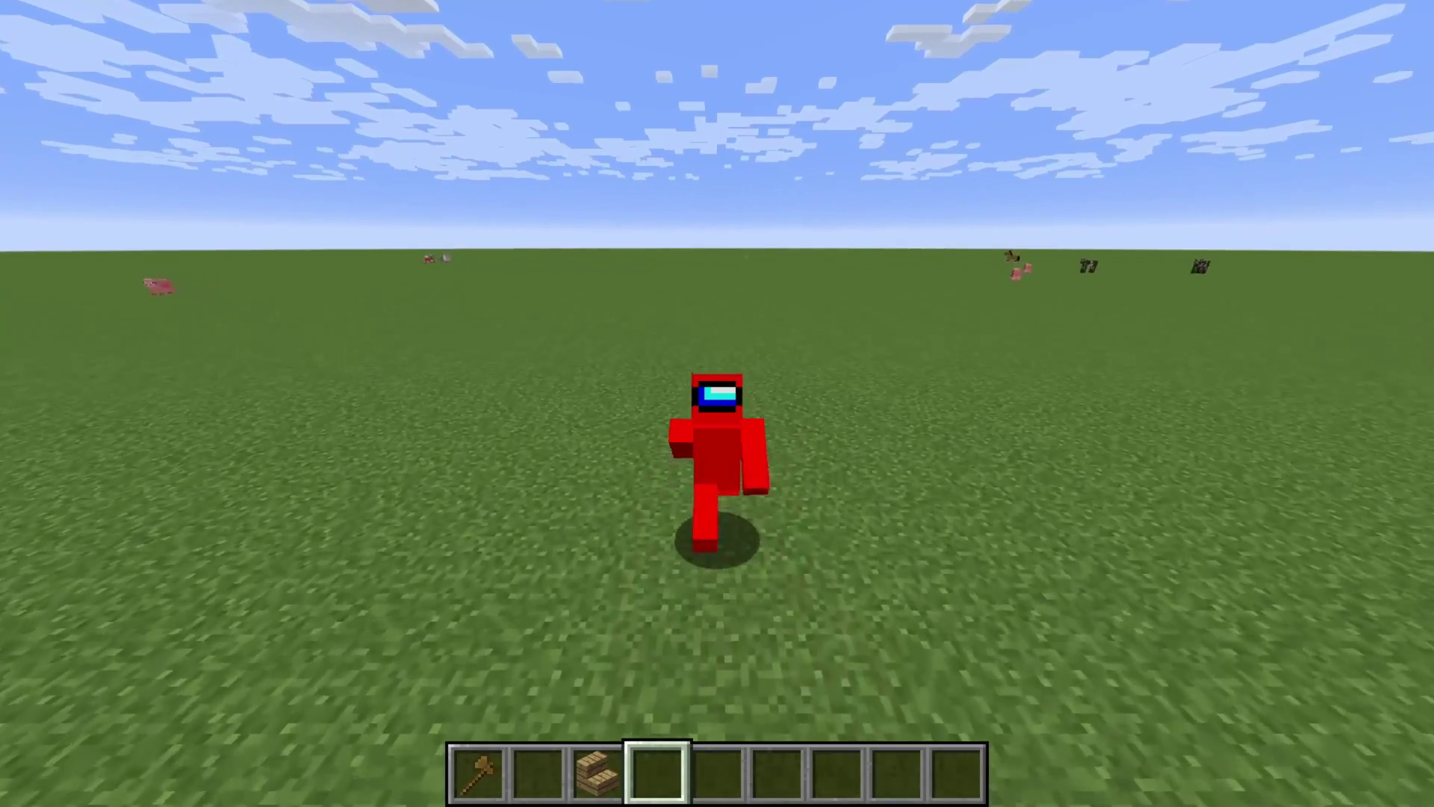
key("w")
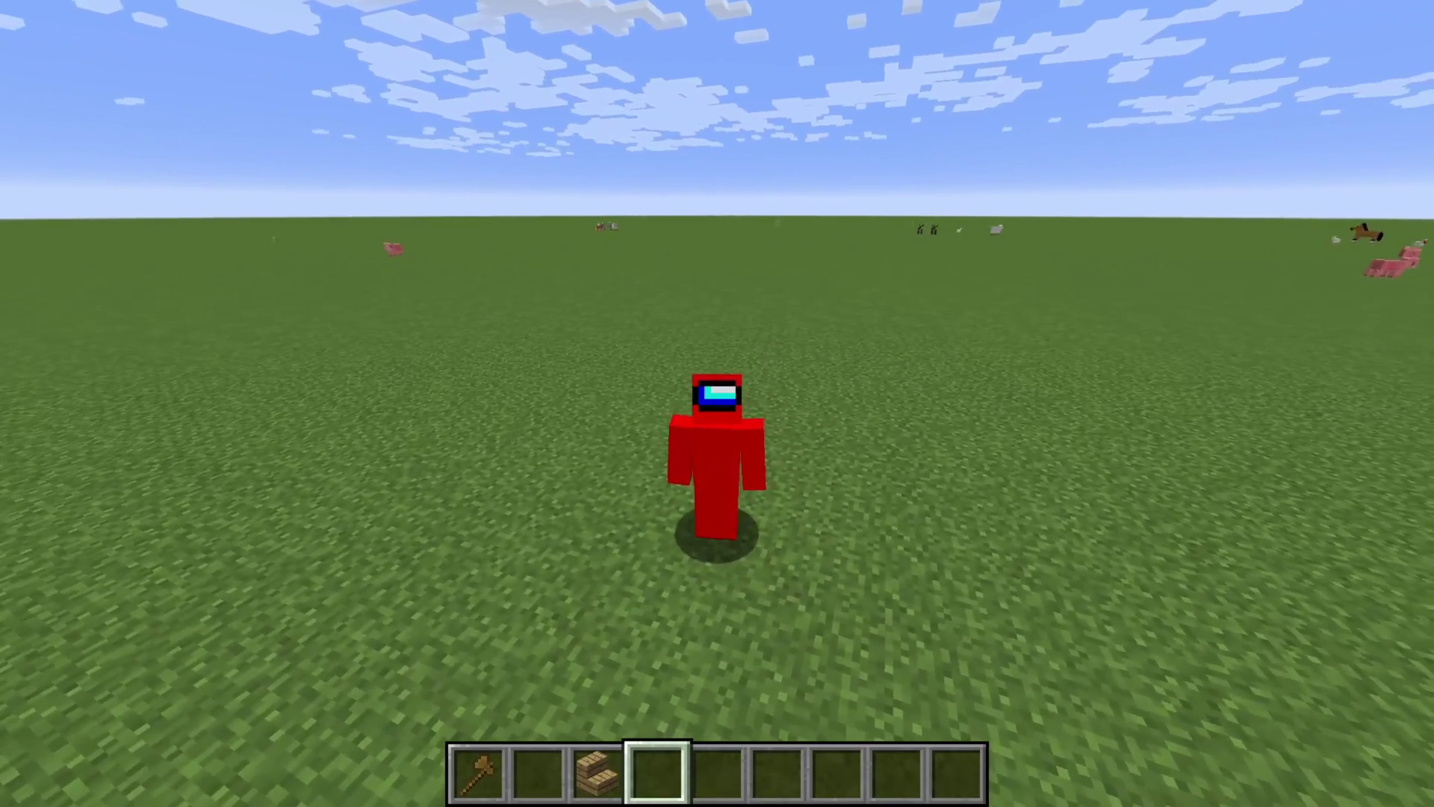
key("w")
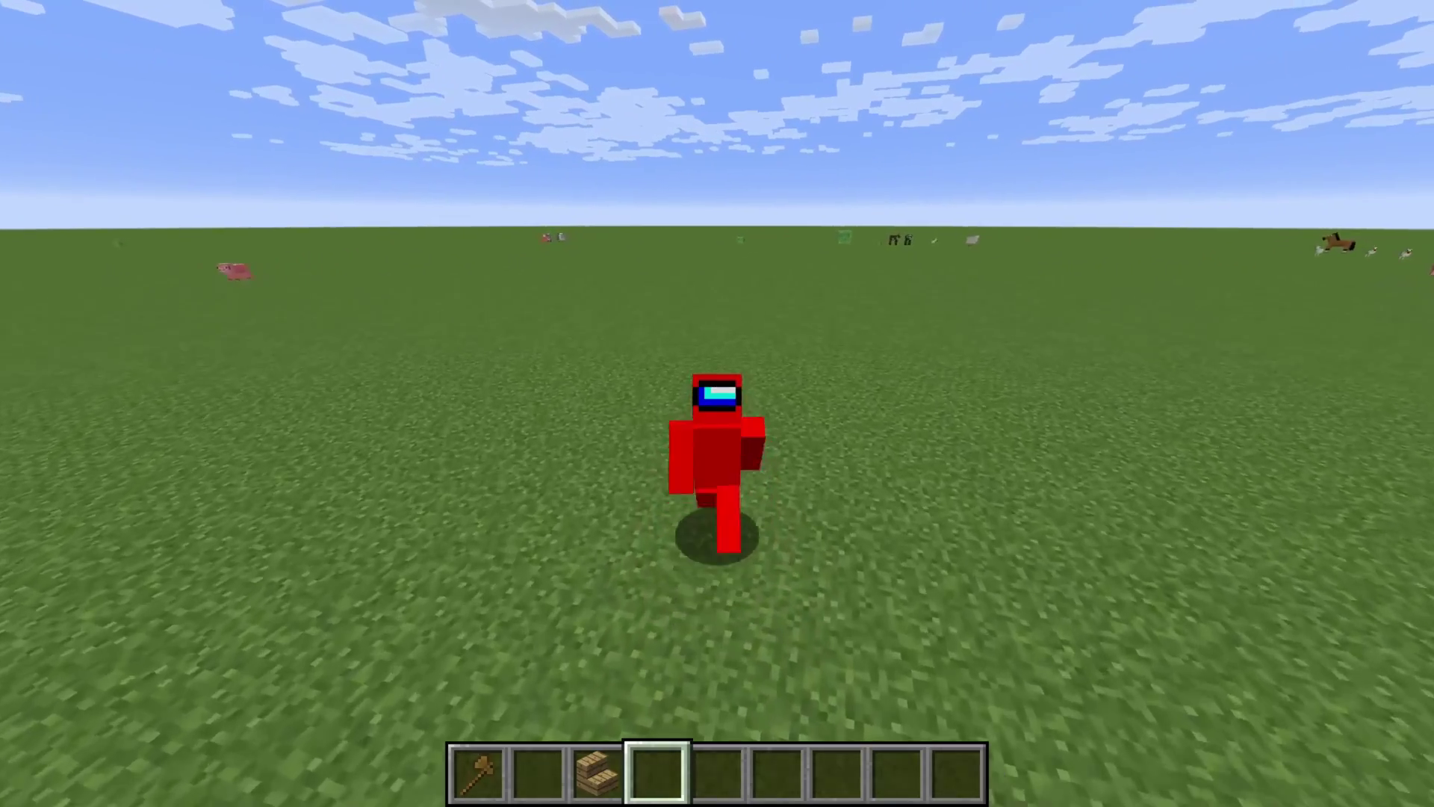
key("w")
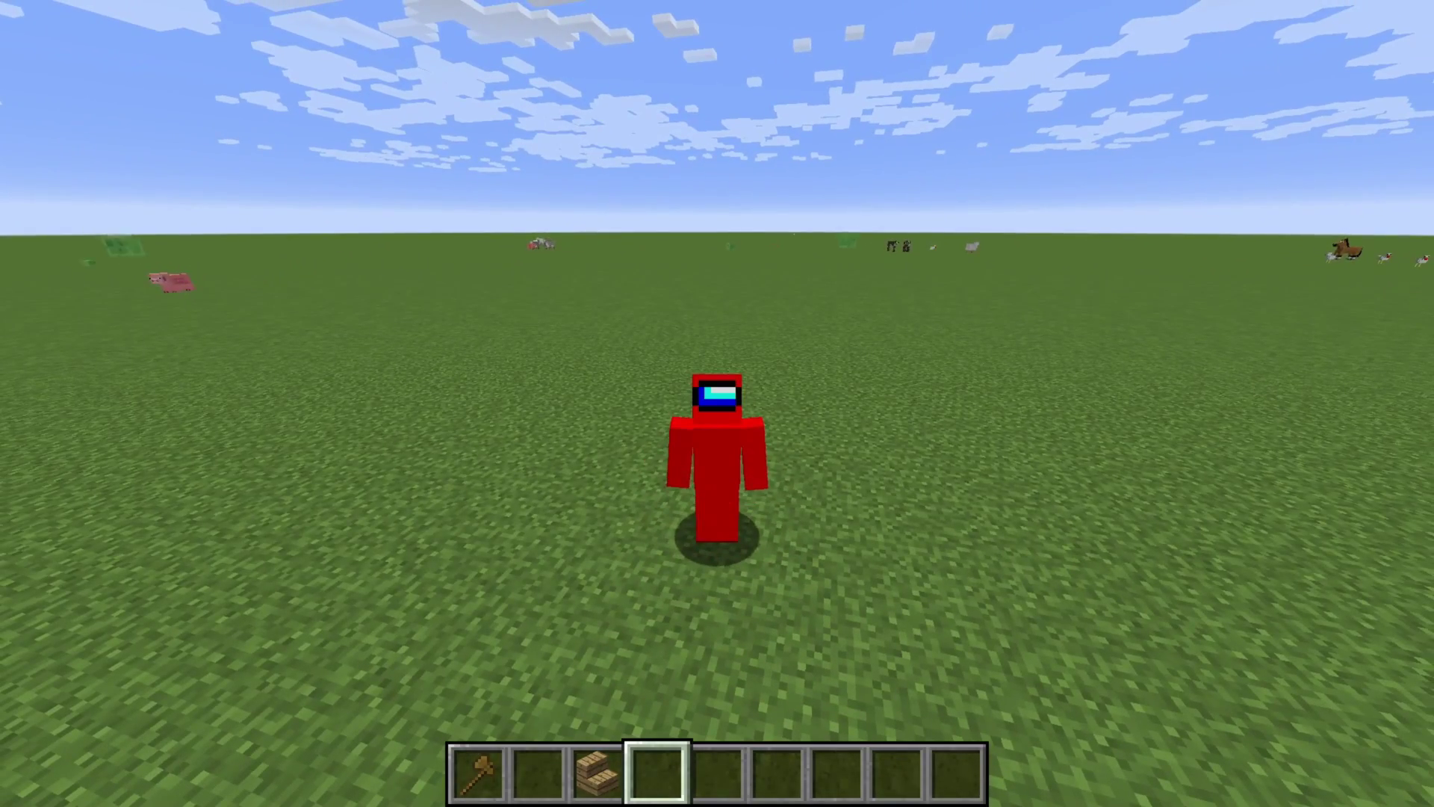